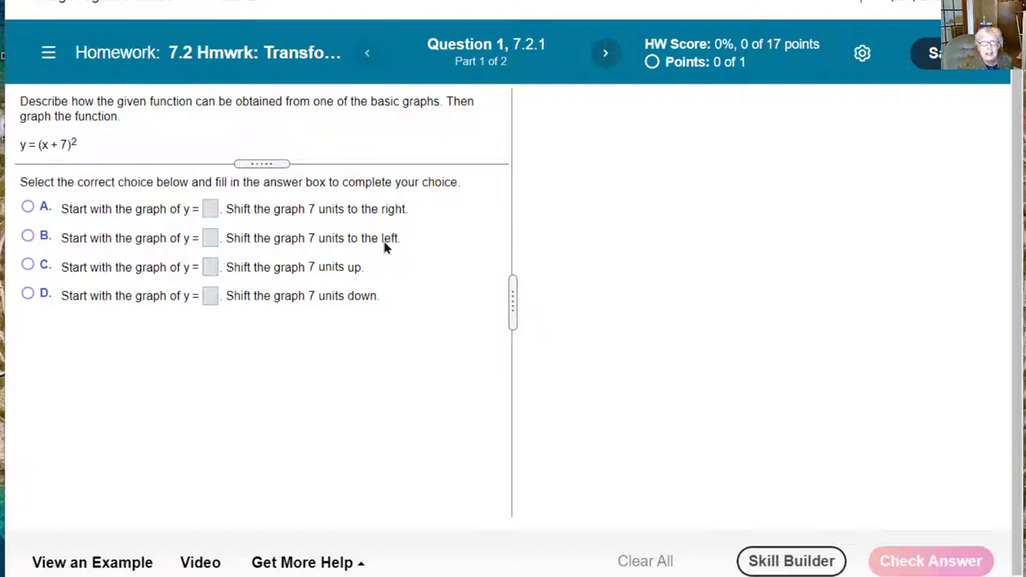
Choose option B with basic function y = x², check it, and continue to Part 2.
{"action": "left_click", "coordinate": [212, 242]}
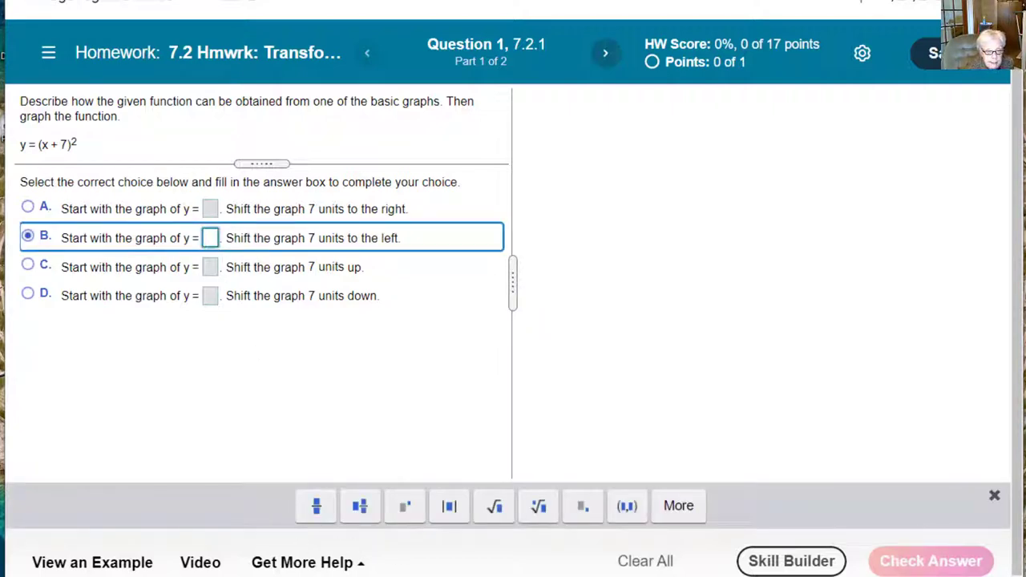
{"action": "type", "text": "x"}
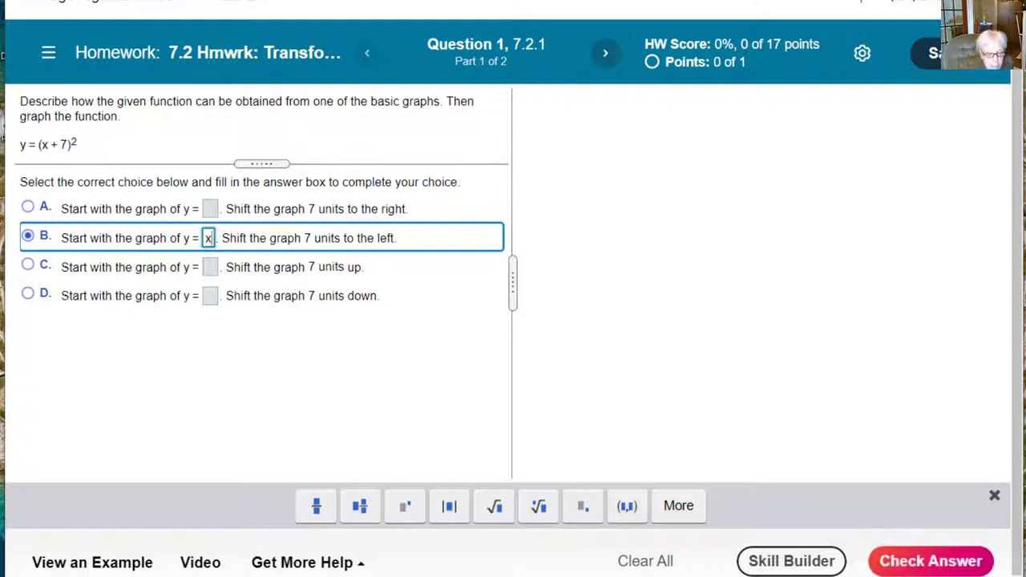
{"action": "left_click", "coordinate": [407, 503]}
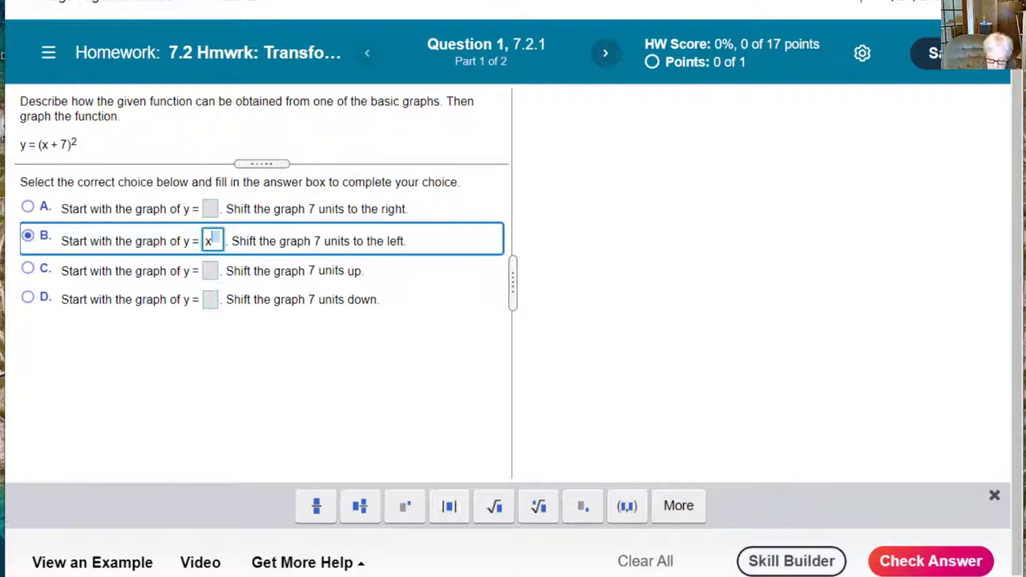
{"action": "type", "text": "2"}
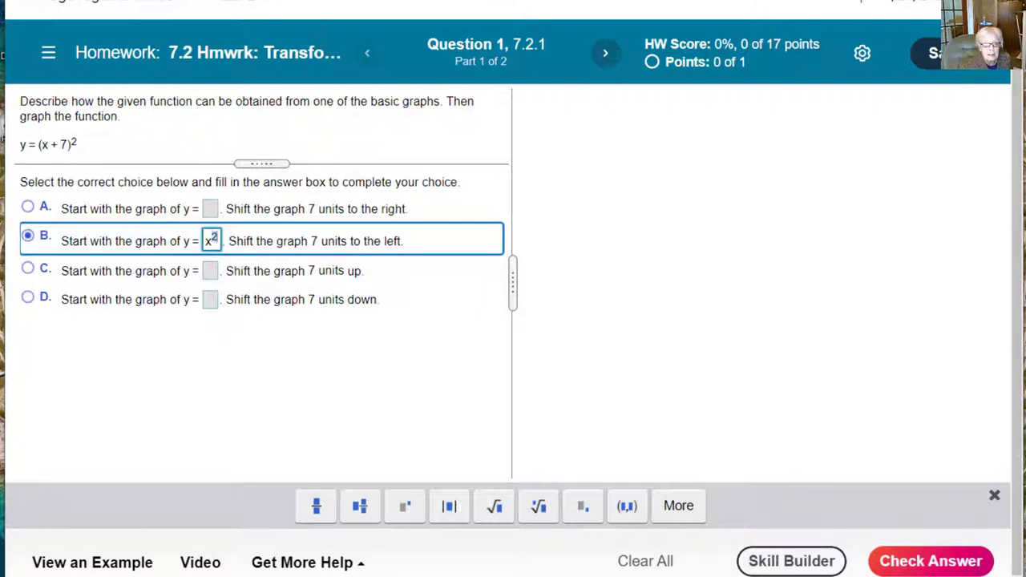
{"action": "left_click", "coordinate": [907, 561]}
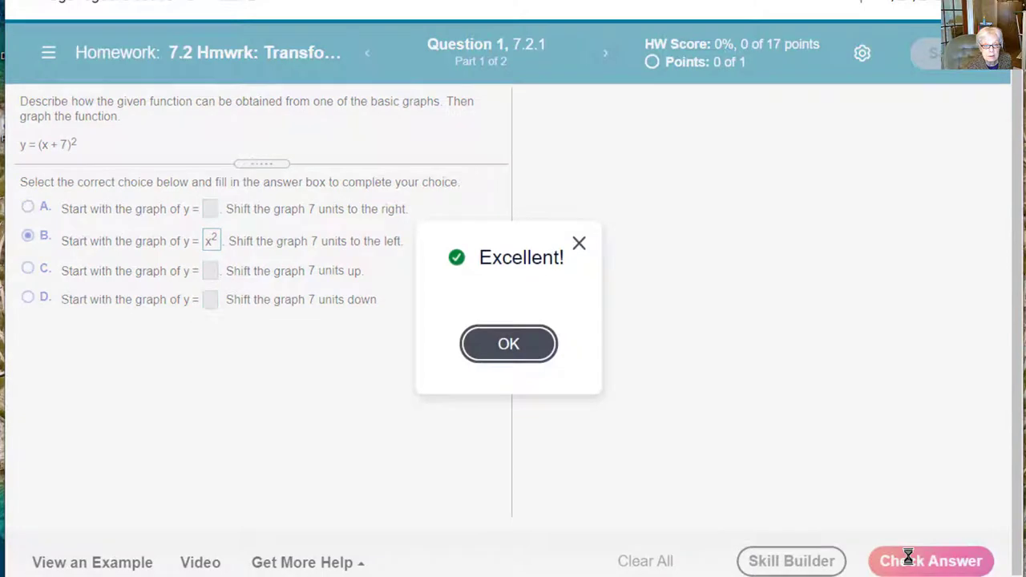
{"action": "left_click", "coordinate": [503, 345]}
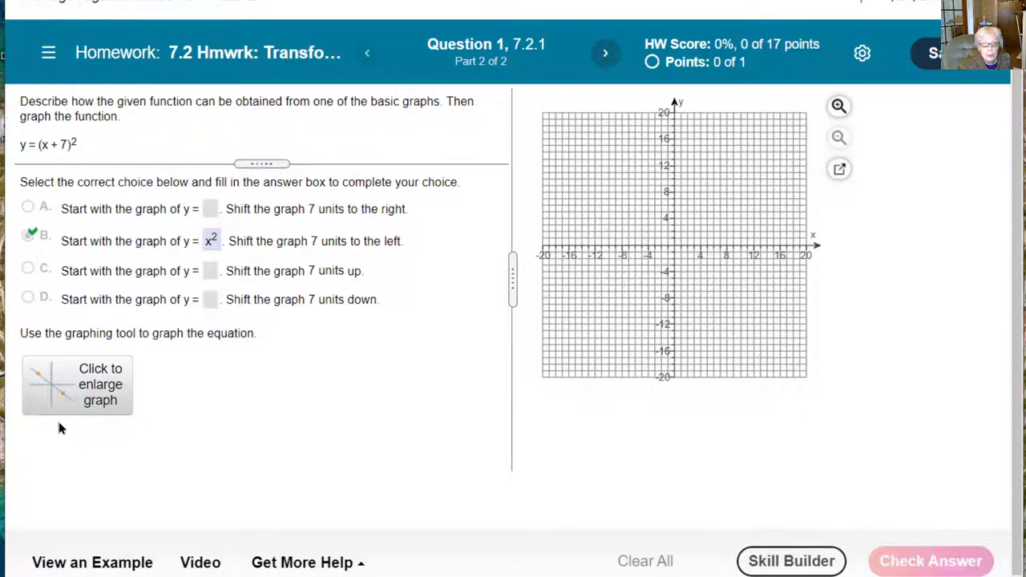
Open the enlarged graph editor and select the x-squared parabola tool.
{"action": "left_click", "coordinate": [78, 392]}
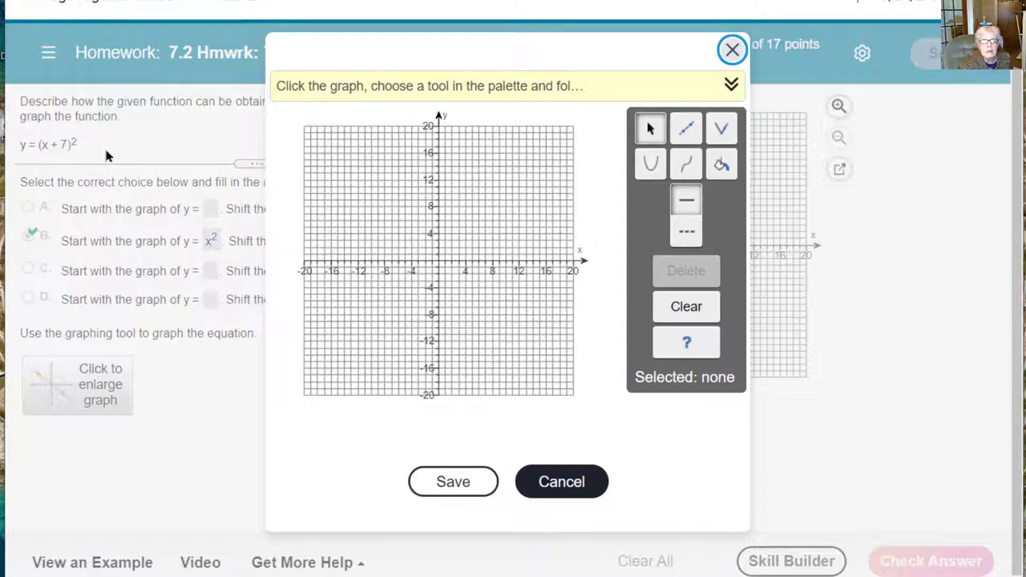
{"action": "left_click", "coordinate": [648, 163]}
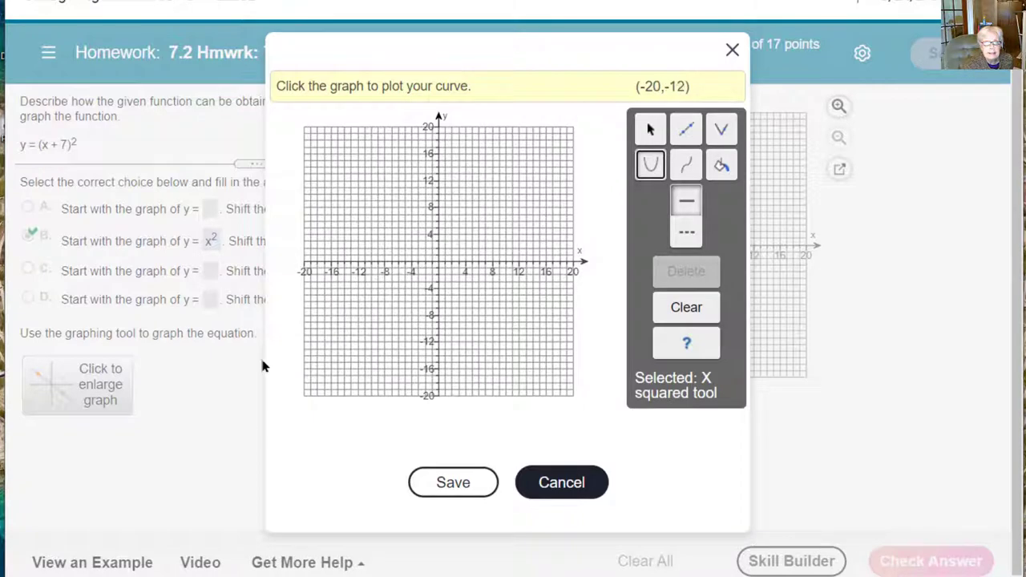
Plot a parabola and set its horizontal shift to -7, putting the vertex at (-7, 0).
{"action": "left_click", "coordinate": [439, 260]}
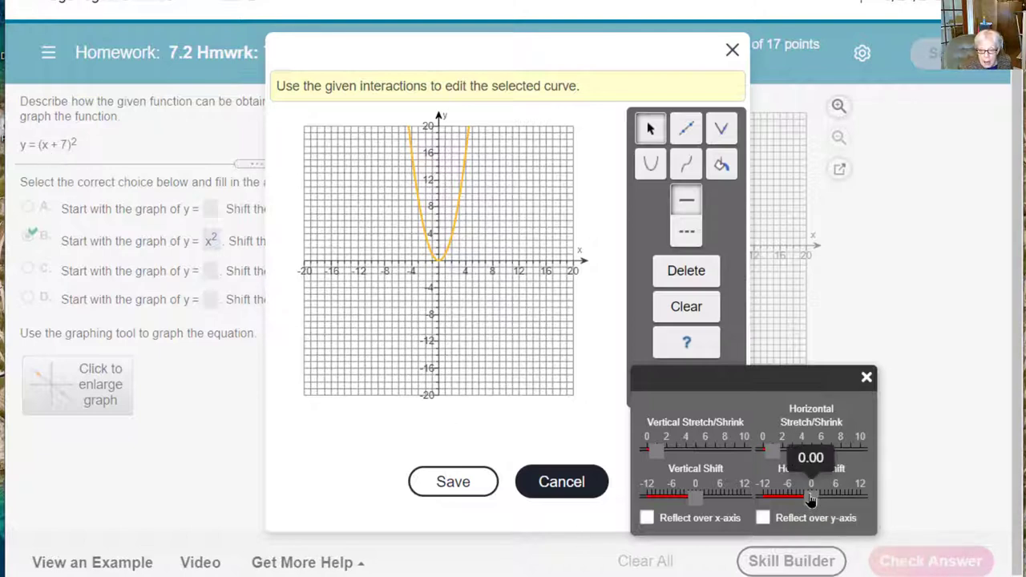
{"action": "left_click_drag", "start_coordinate": [811, 499], "coordinate": [783, 499]}
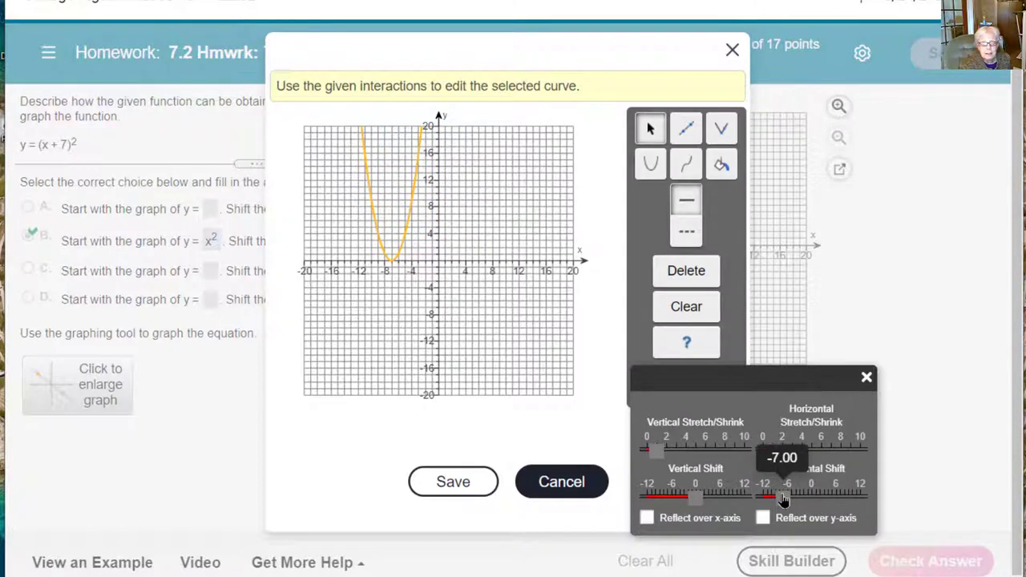
{"action": "left_click_drag", "start_coordinate": [783, 498], "coordinate": [783, 498]}
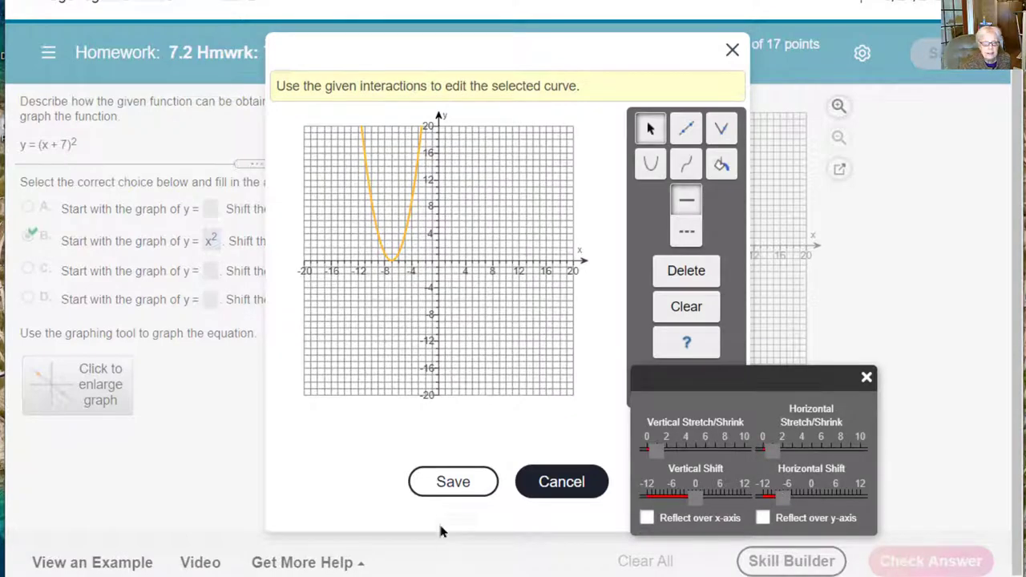
Save the shifted parabola, check Question 1, and advance to Question 2.
{"action": "left_click", "coordinate": [449, 489]}
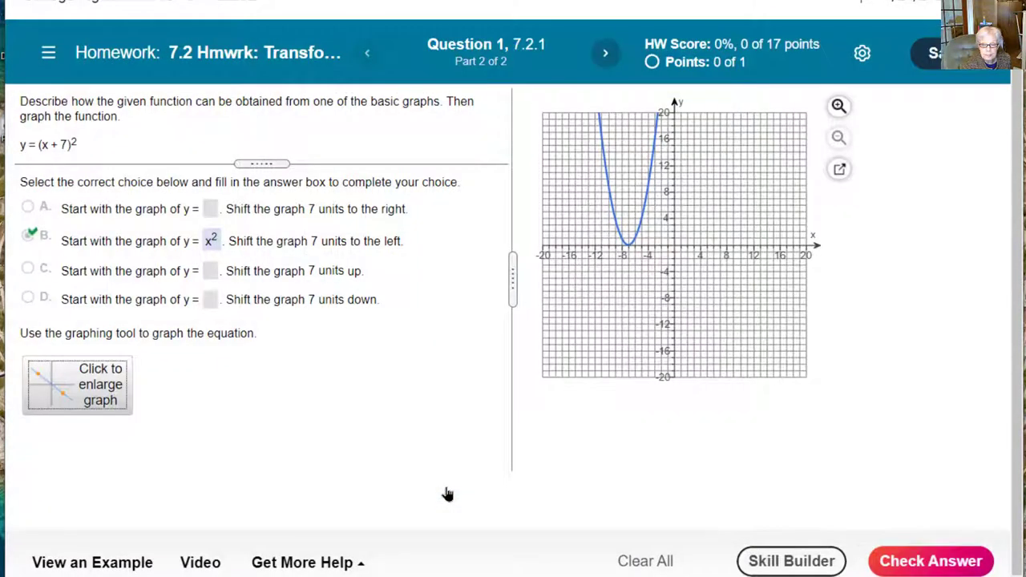
{"action": "left_click", "coordinate": [929, 562]}
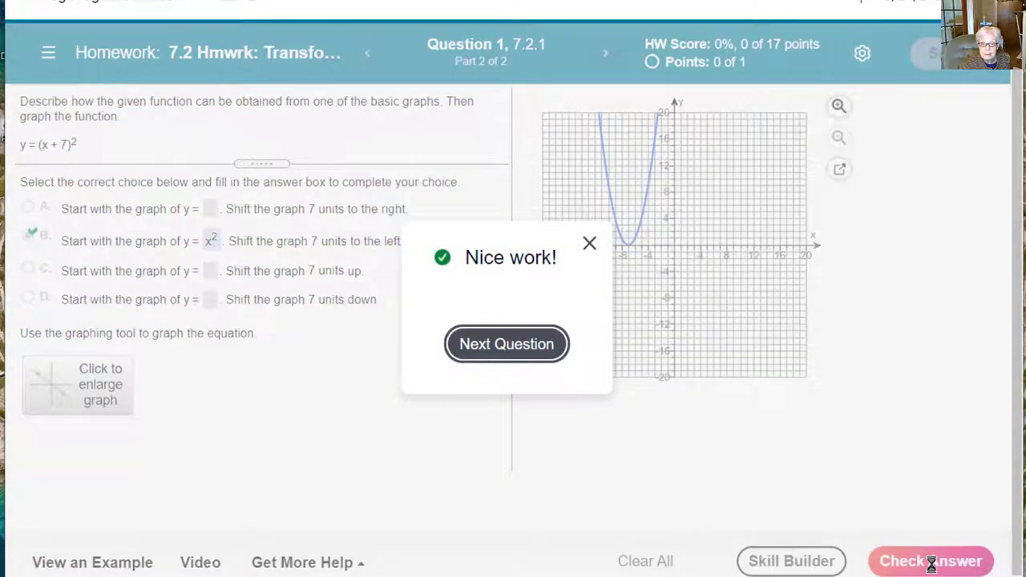
{"action": "left_click", "coordinate": [490, 352]}
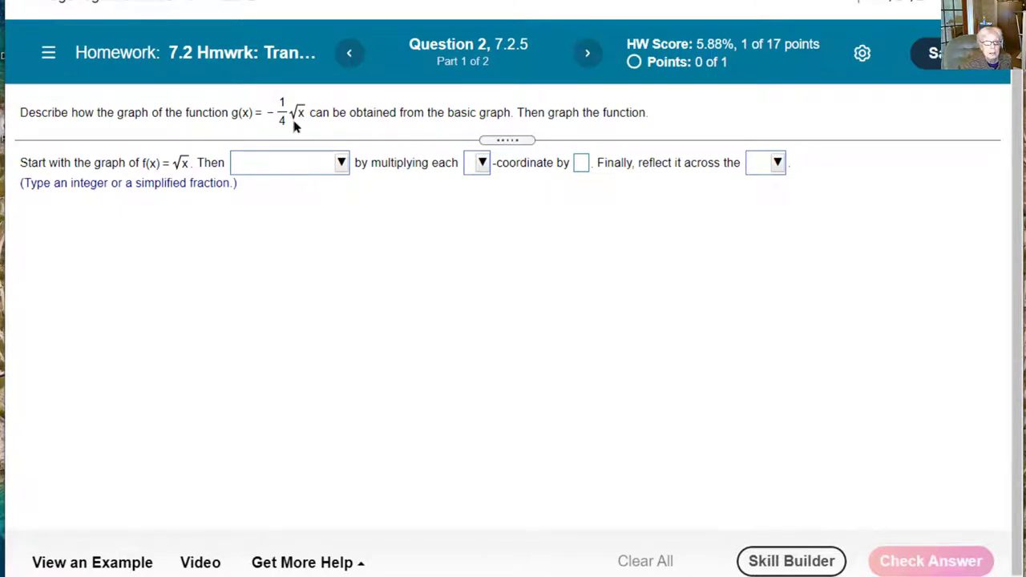
Describe g(x) as 'Shrink it vertically' by multiplying each y-coordinate.
{"action": "left_click", "coordinate": [341, 164]}
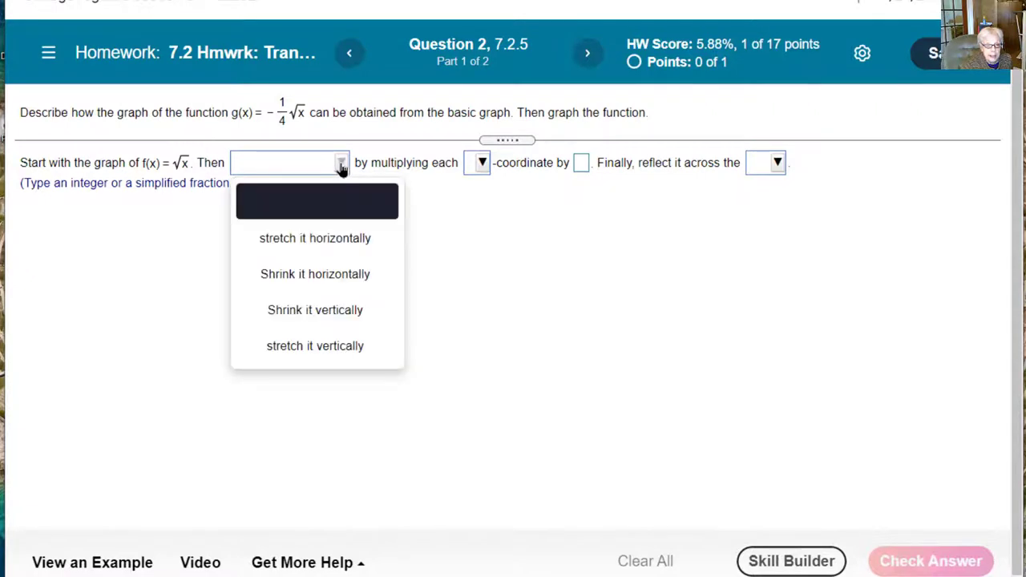
{"action": "left_click", "coordinate": [311, 314]}
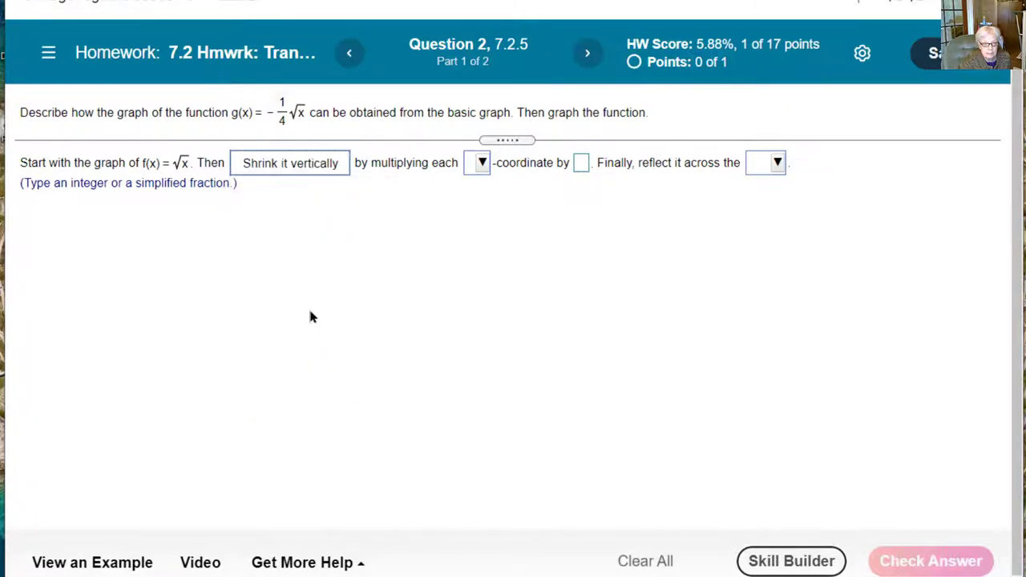
{"action": "left_click", "coordinate": [481, 163]}
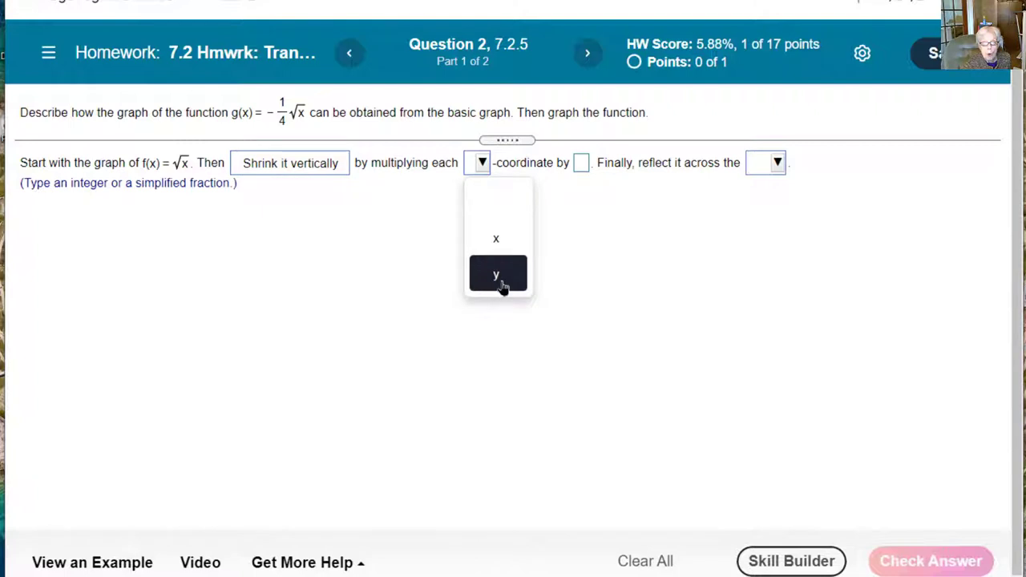
{"action": "left_click", "coordinate": [504, 282]}
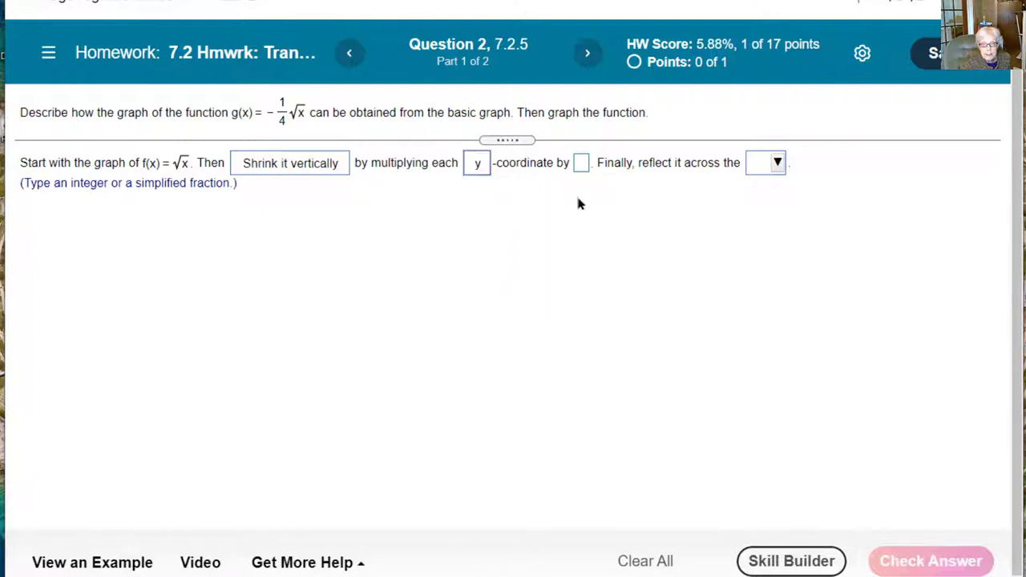
{"action": "left_click", "coordinate": [580, 164]}
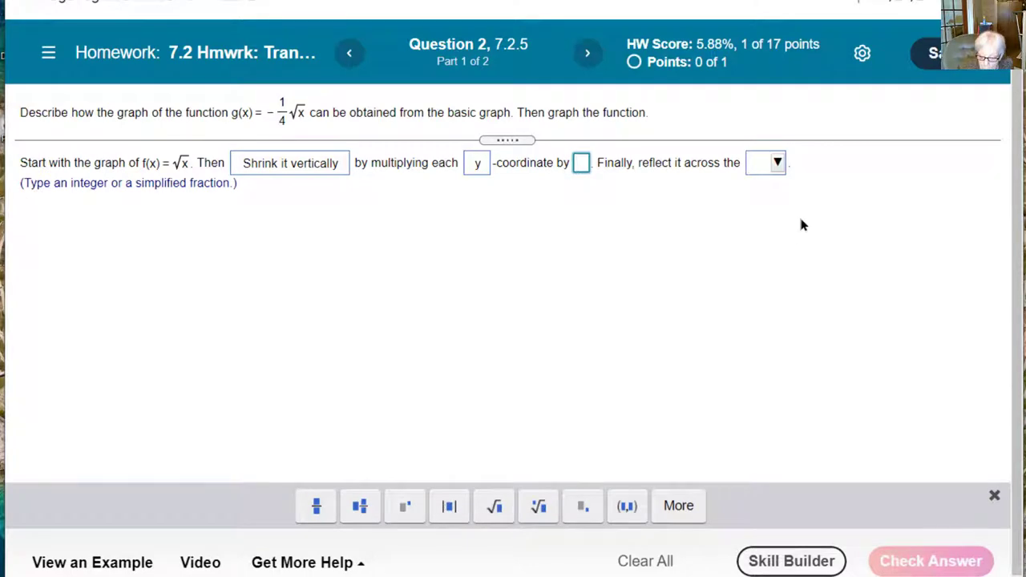
Enter factor 1/4 and reflection across the x-axis, then check Part 1.
{"action": "type", "text": "1/4"}
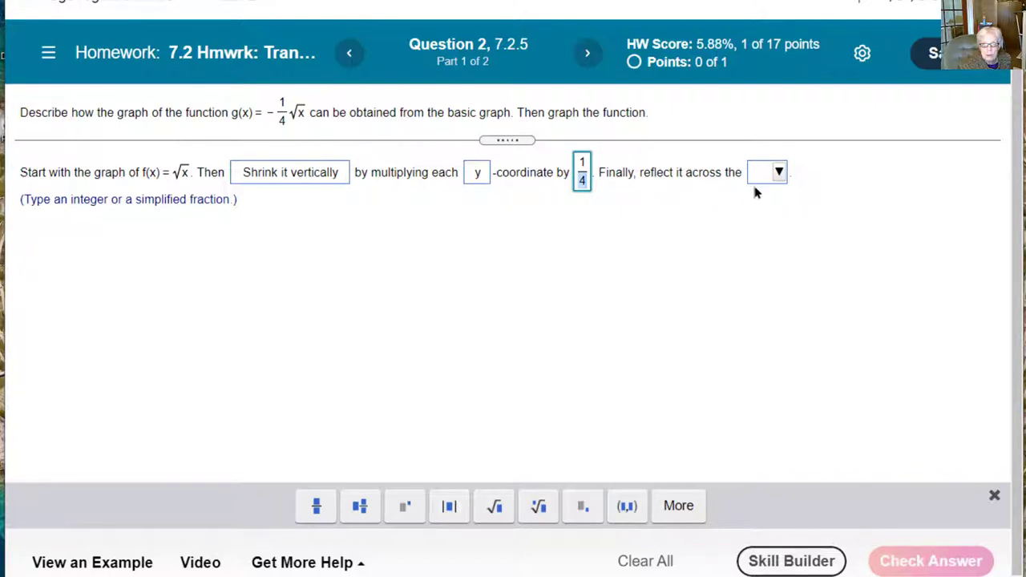
{"action": "left_click", "coordinate": [778, 172]}
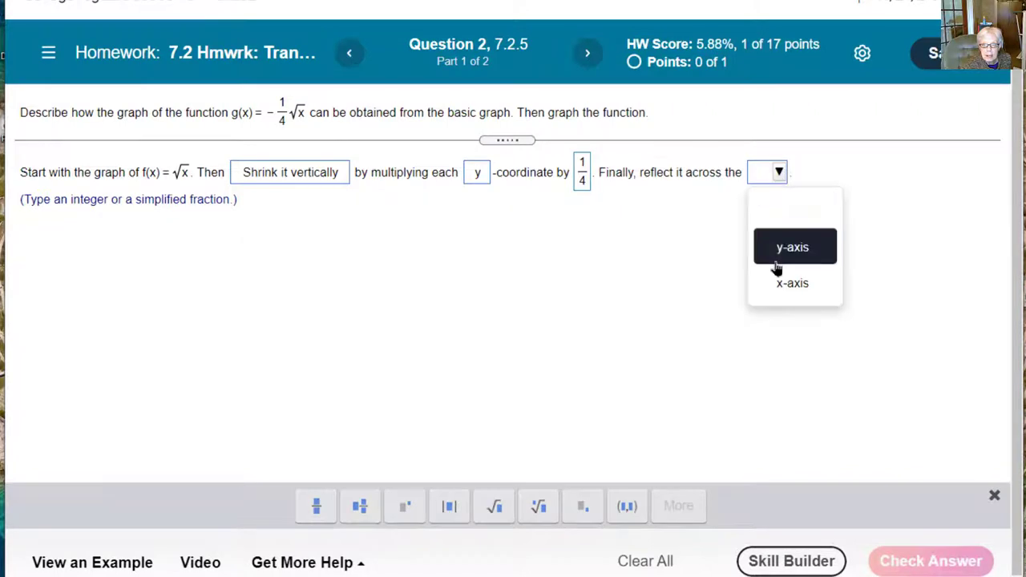
{"action": "left_click", "coordinate": [784, 289]}
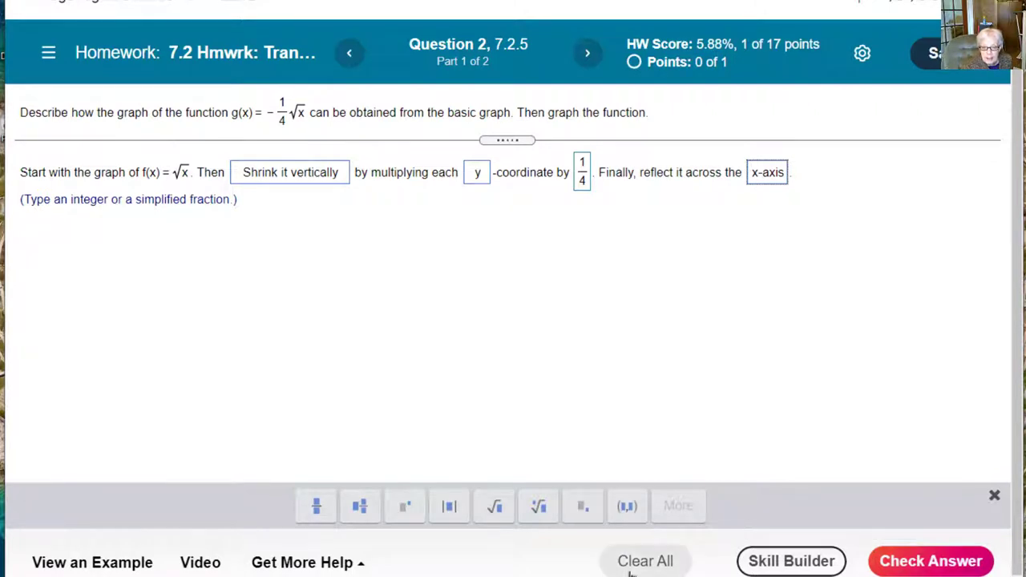
{"action": "left_click", "coordinate": [933, 566]}
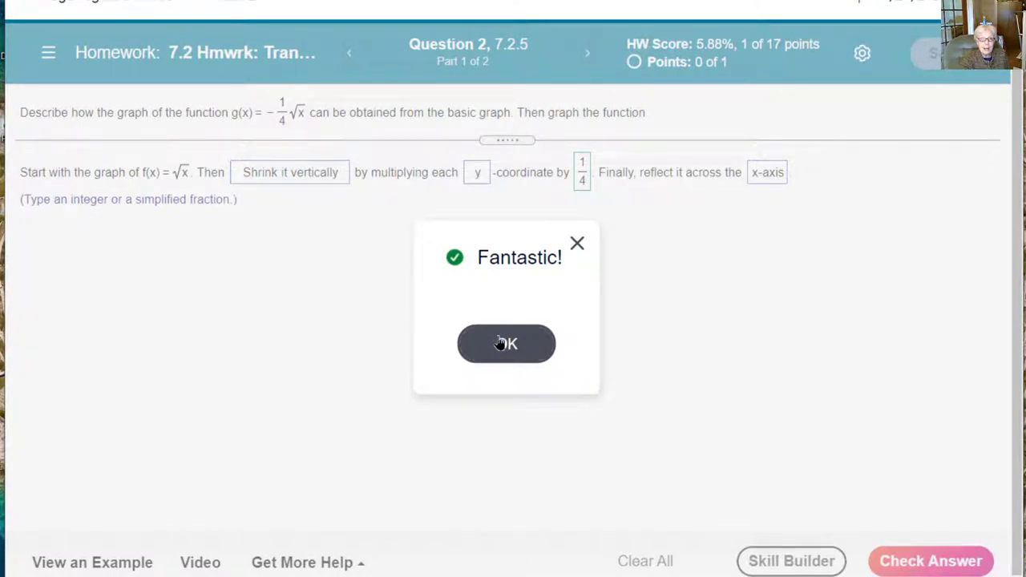
{"action": "left_click", "coordinate": [500, 344]}
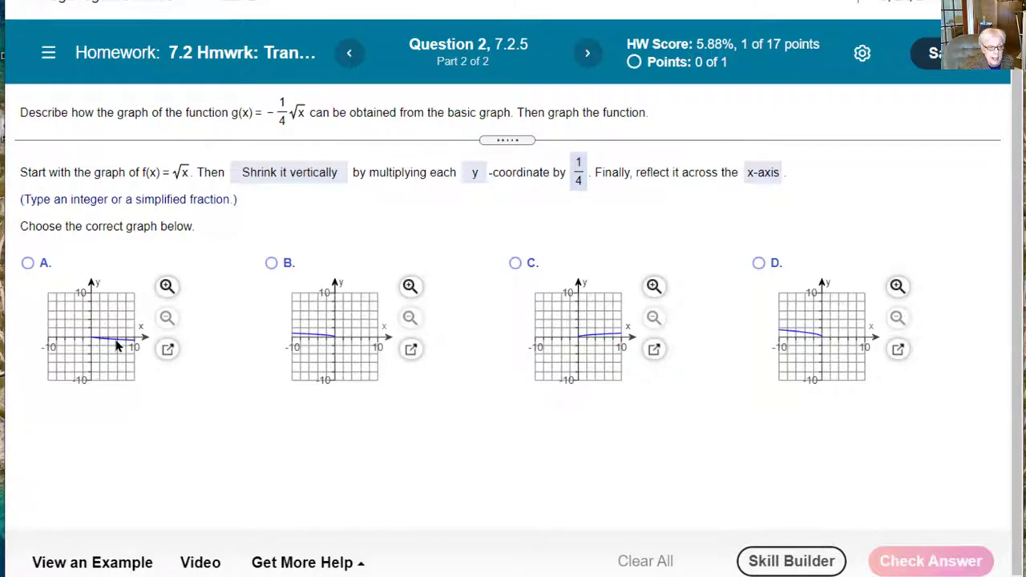
Choose graph A for g(x), check it, and advance to Question 3.
{"action": "left_click", "coordinate": [28, 263]}
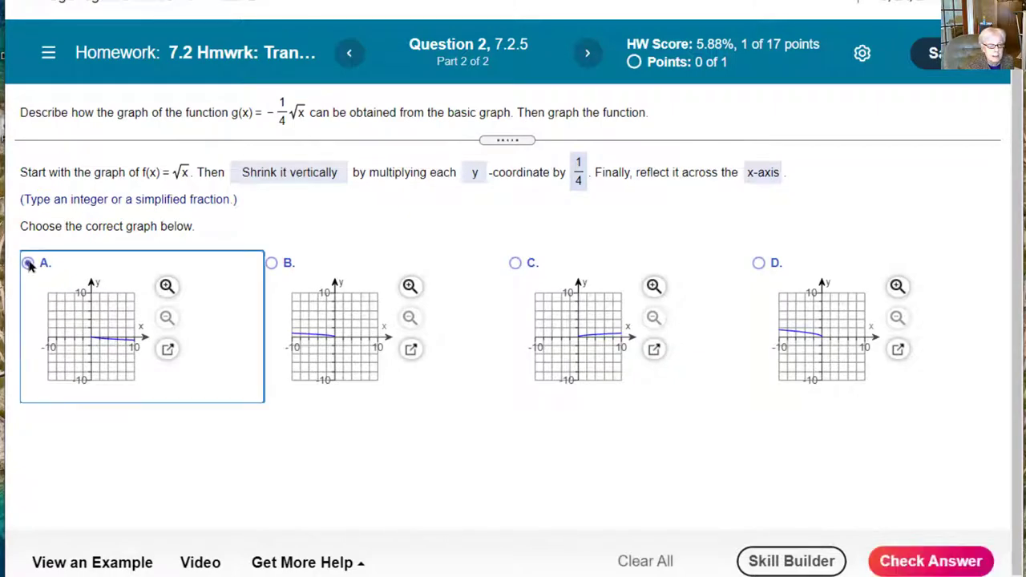
{"action": "left_click", "coordinate": [958, 555]}
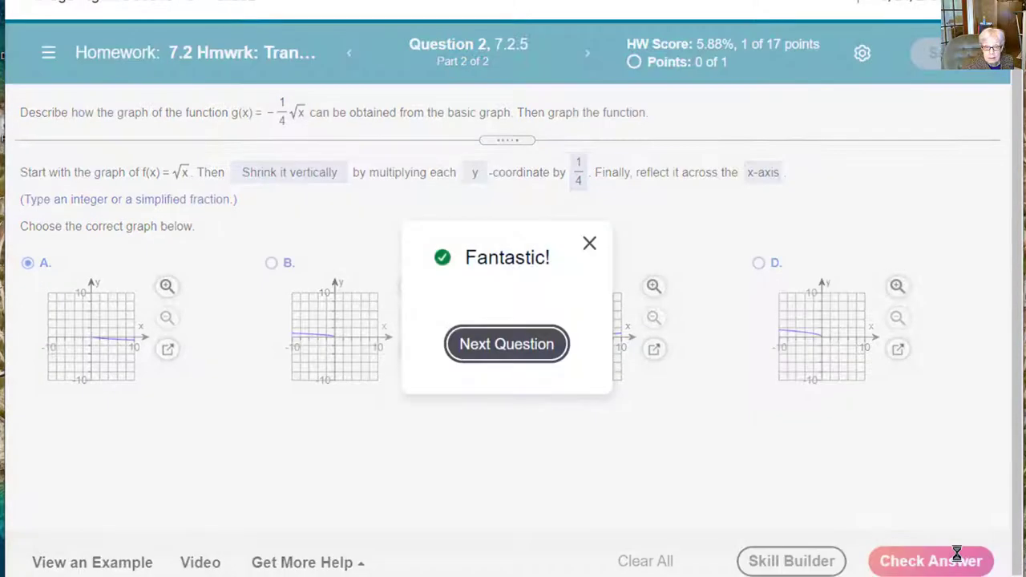
{"action": "left_click", "coordinate": [524, 351]}
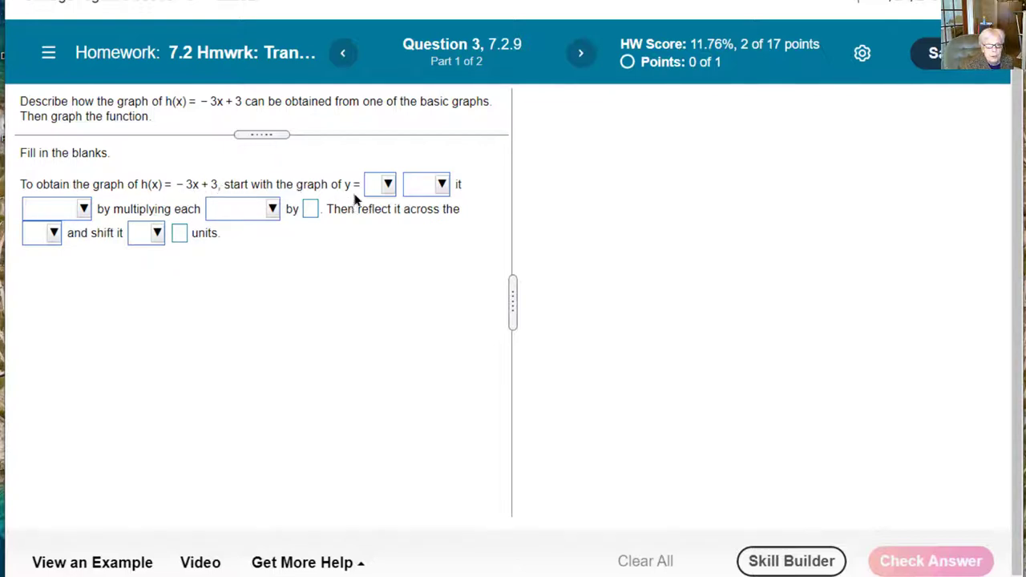
Start from y = x and stretch vertically, multiplying each y-coordinate by 3.
{"action": "left_click", "coordinate": [386, 186]}
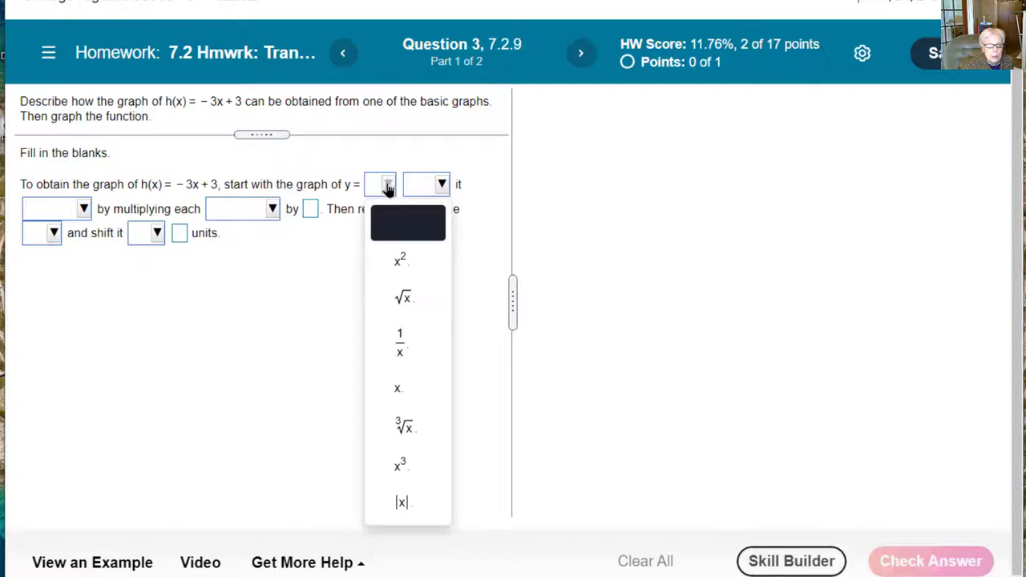
{"action": "left_click", "coordinate": [398, 389]}
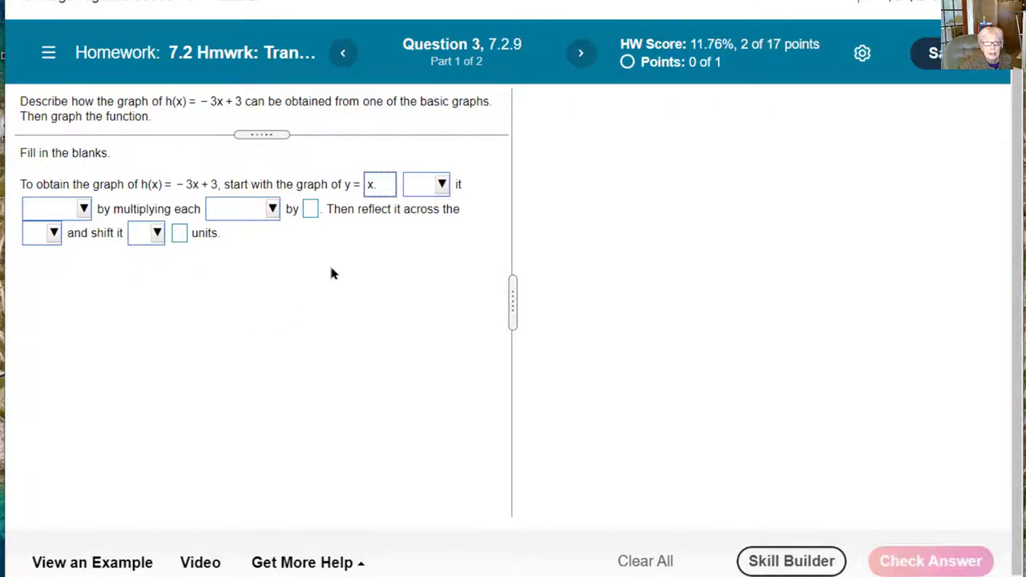
{"action": "left_click", "coordinate": [441, 184]}
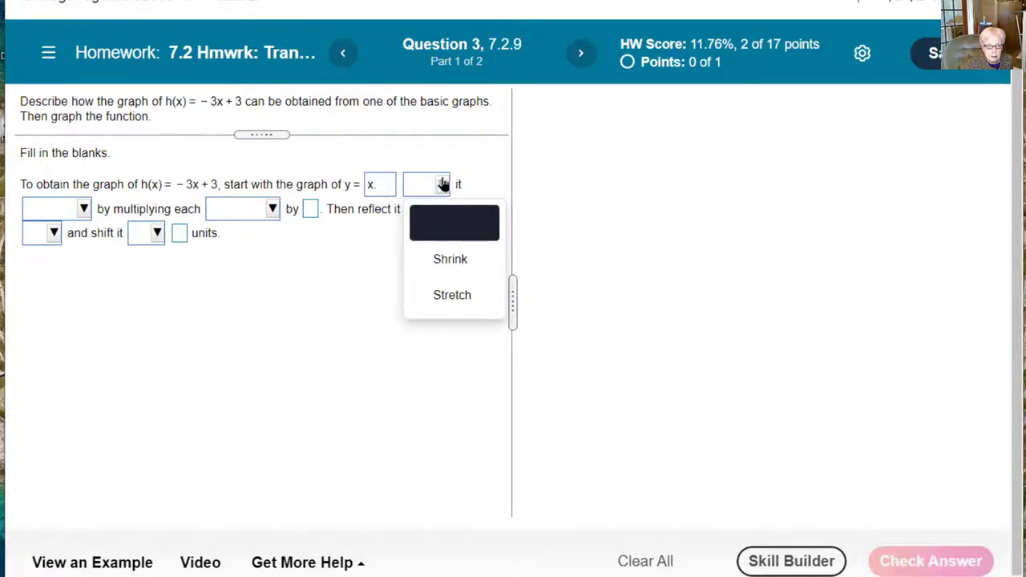
{"action": "left_click", "coordinate": [448, 295]}
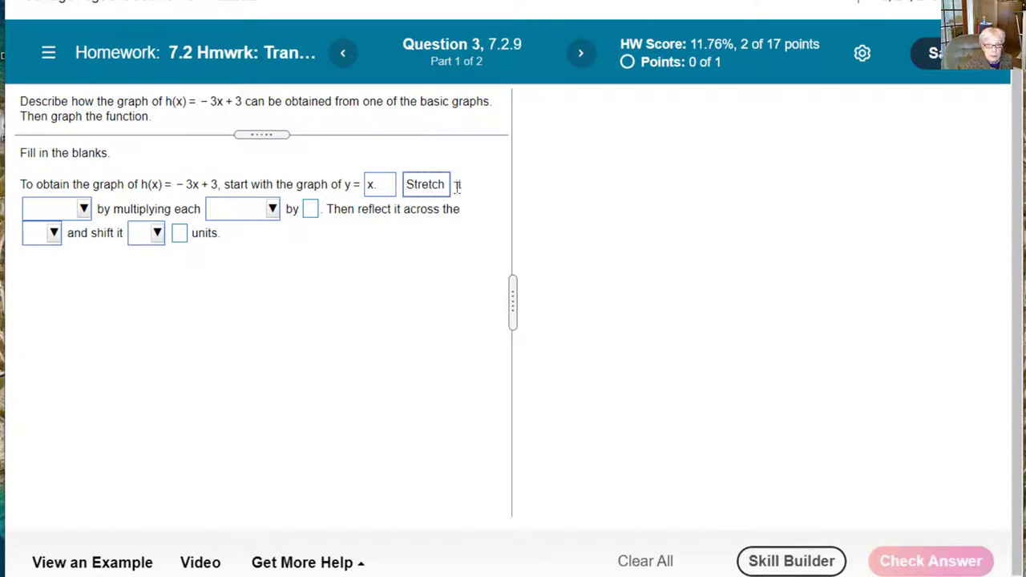
{"action": "left_click", "coordinate": [85, 209]}
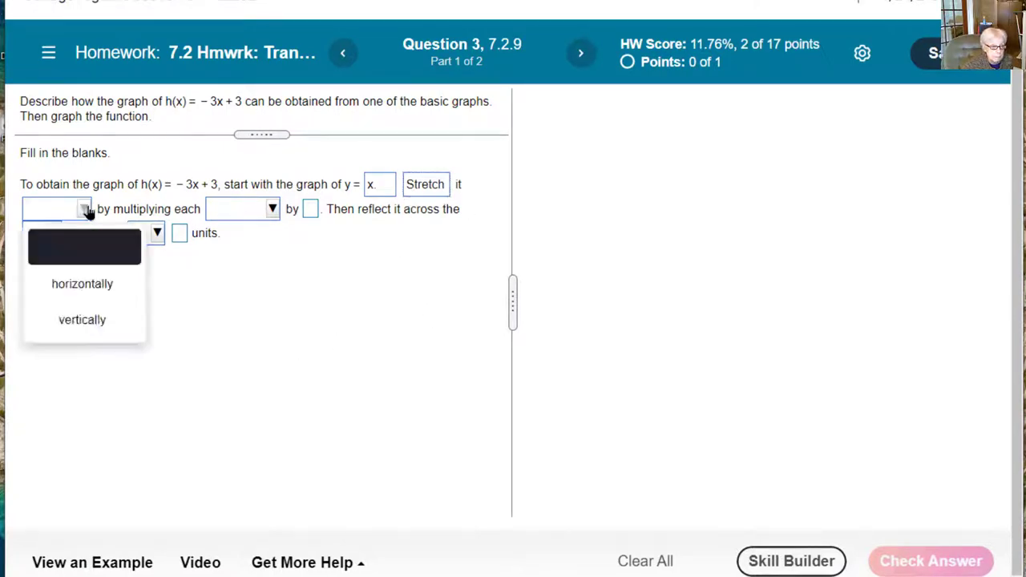
{"action": "left_click", "coordinate": [81, 321]}
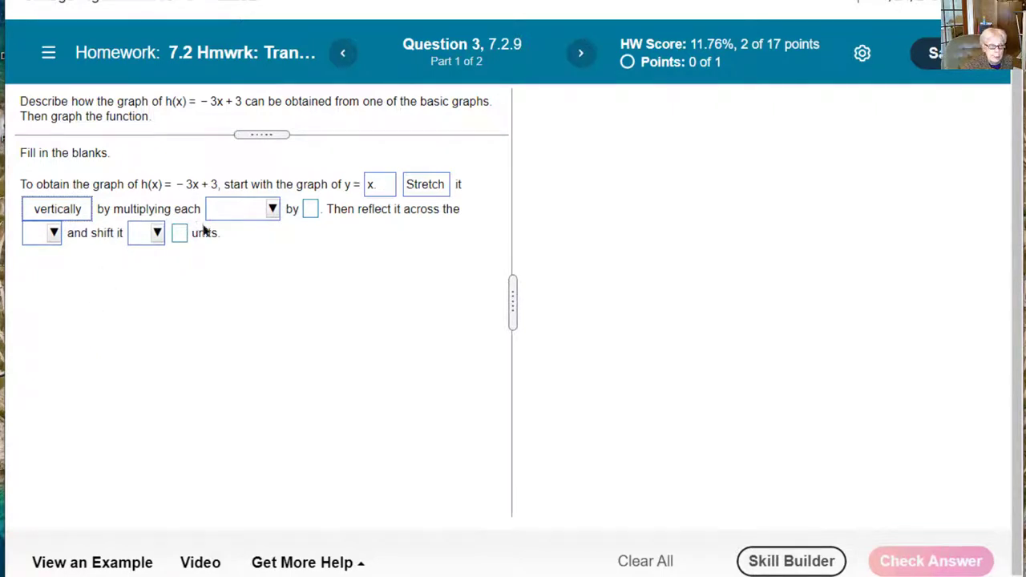
{"action": "left_click", "coordinate": [270, 209]}
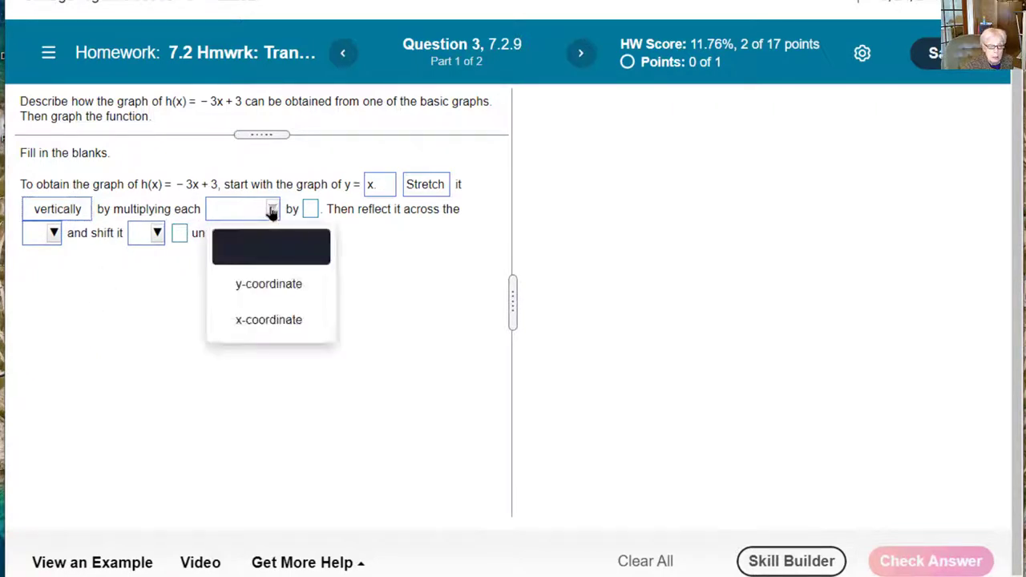
{"action": "left_click", "coordinate": [263, 296]}
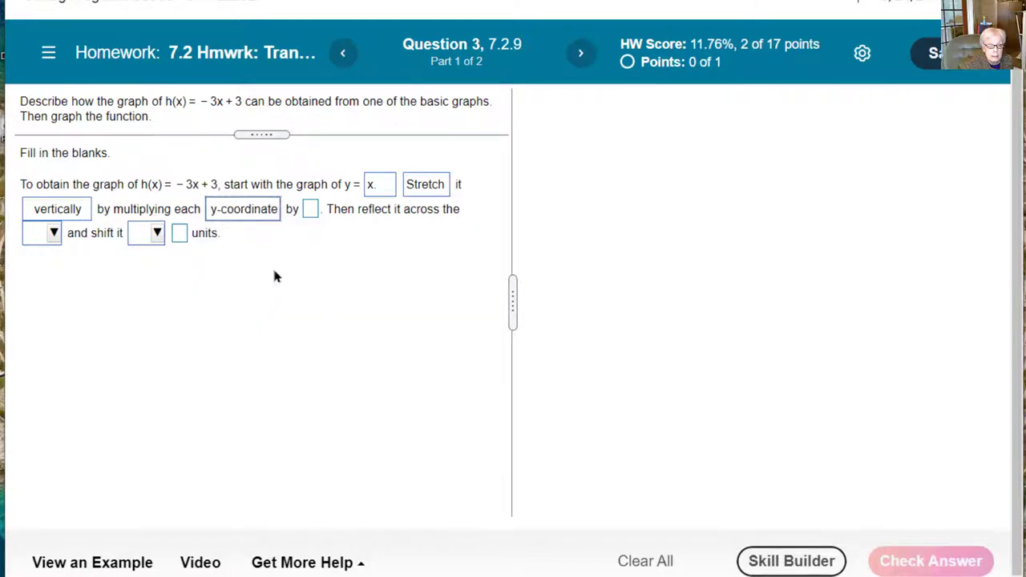
{"action": "left_click", "coordinate": [311, 209]}
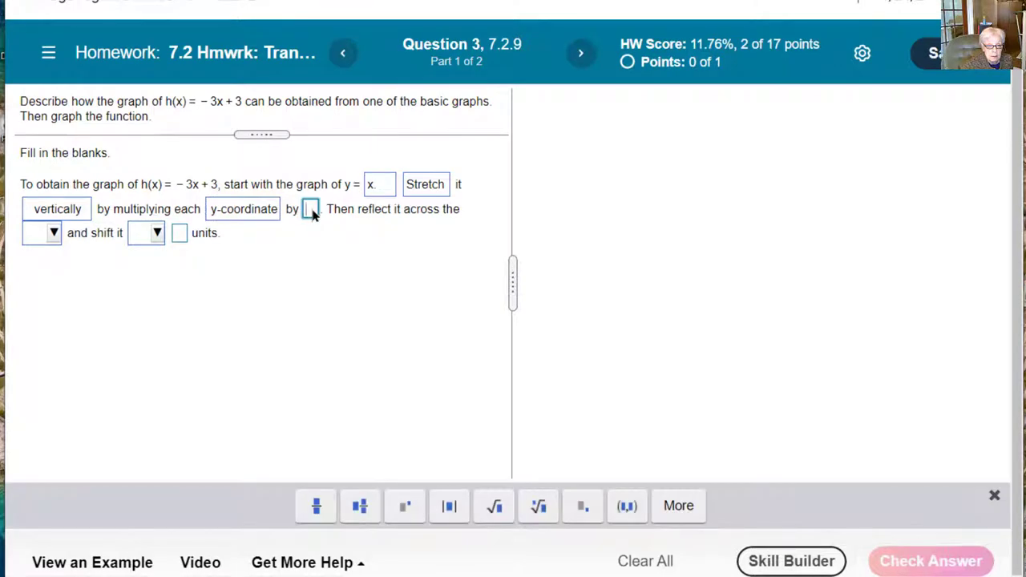
{"action": "type", "text": "3"}
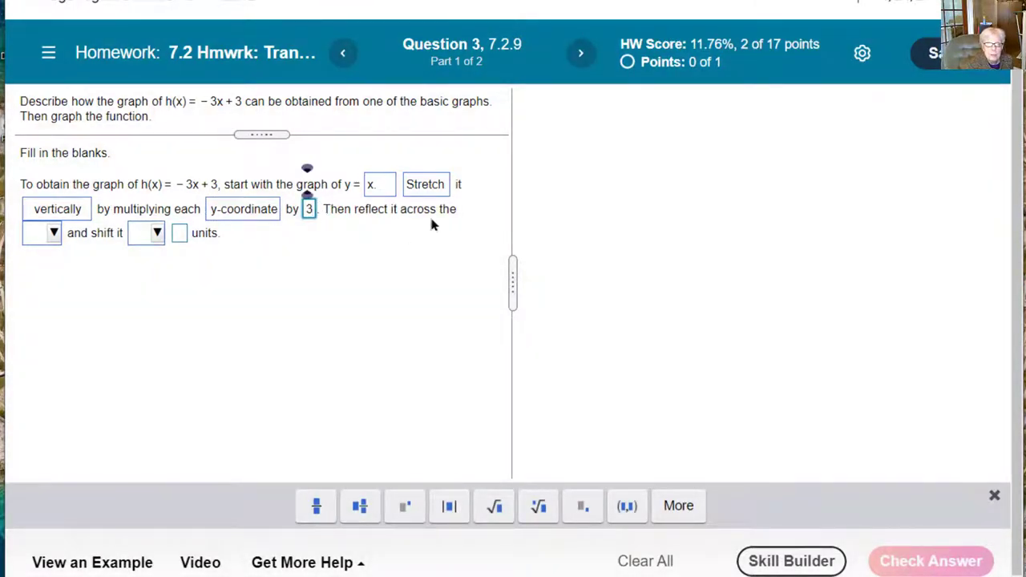
Add a reflection across the x-axis and a 3-unit upward shift, then check Part 1.
{"action": "left_click", "coordinate": [50, 234]}
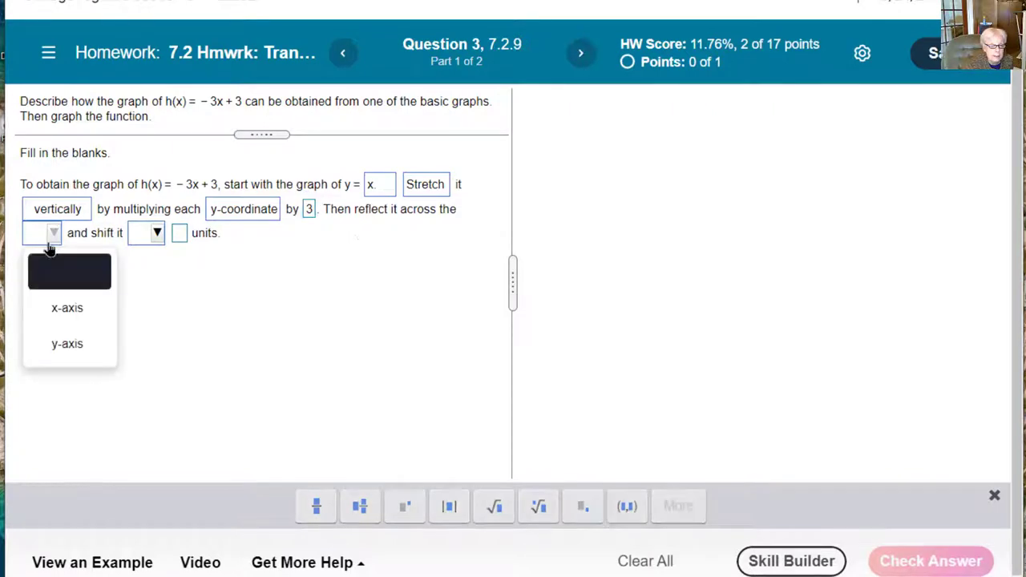
{"action": "left_click", "coordinate": [63, 311]}
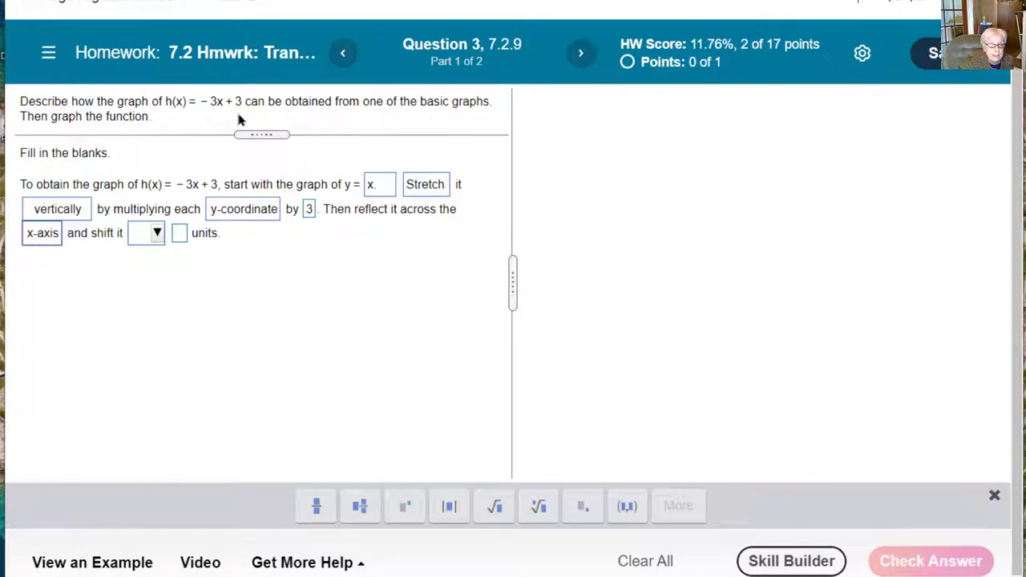
{"action": "left_click", "coordinate": [155, 237]}
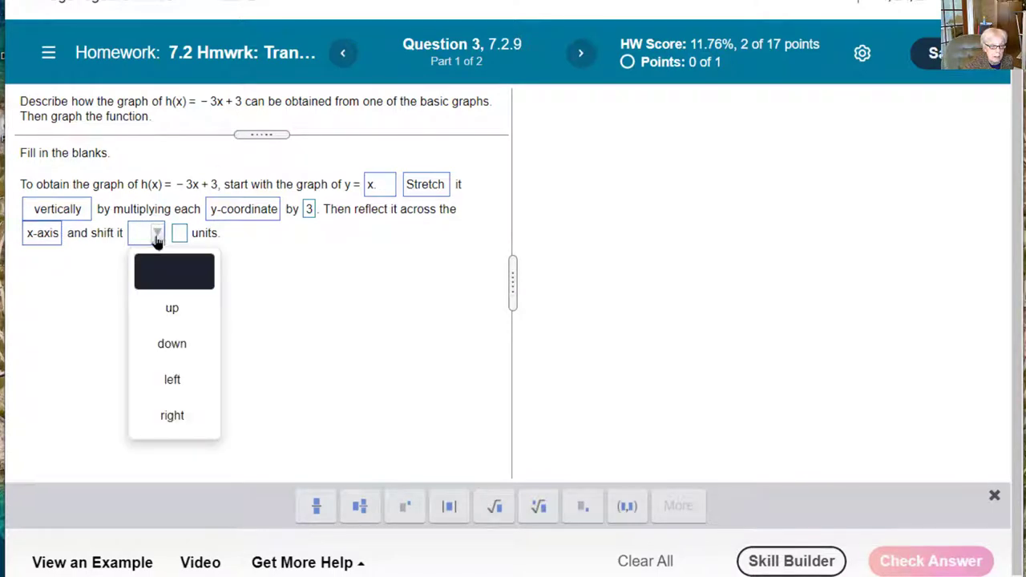
{"action": "left_click", "coordinate": [168, 307]}
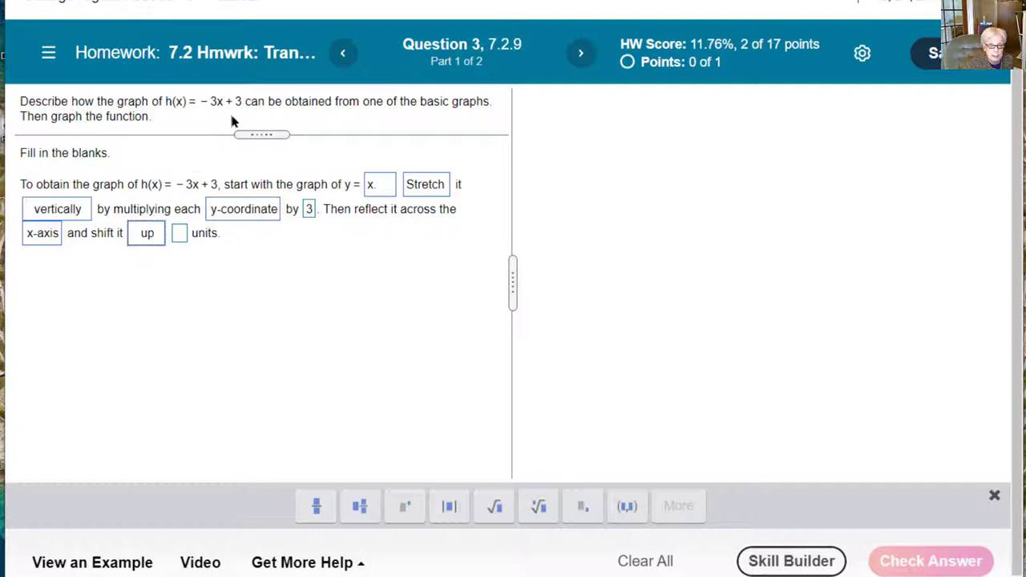
{"action": "left_click", "coordinate": [182, 237]}
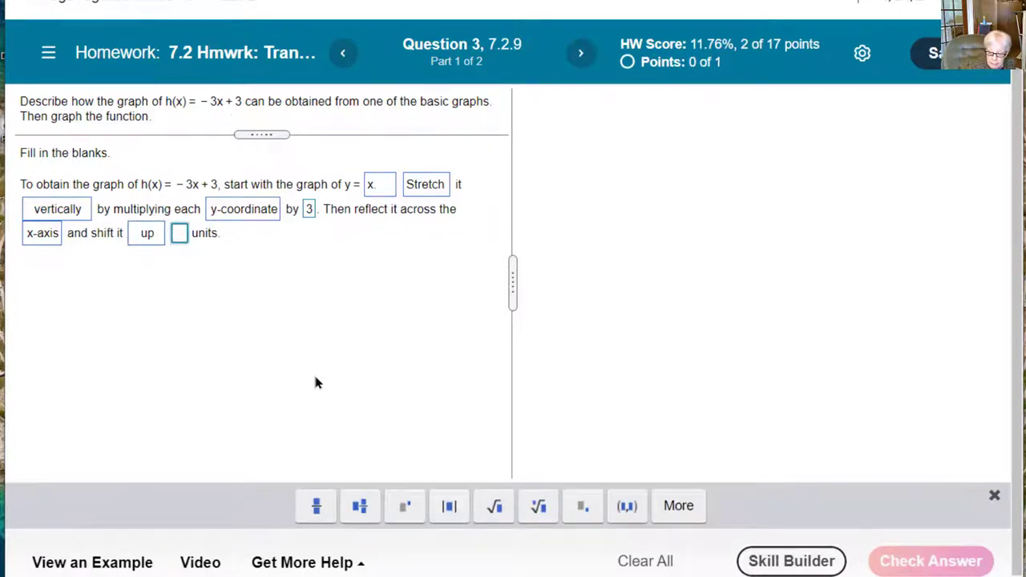
{"action": "type", "text": "3"}
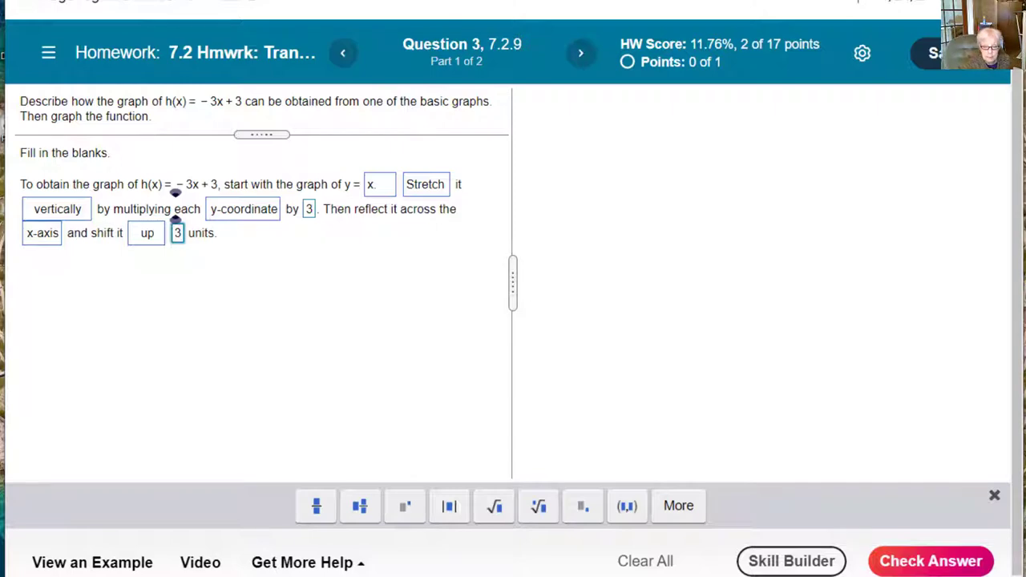
{"action": "left_click", "coordinate": [931, 565]}
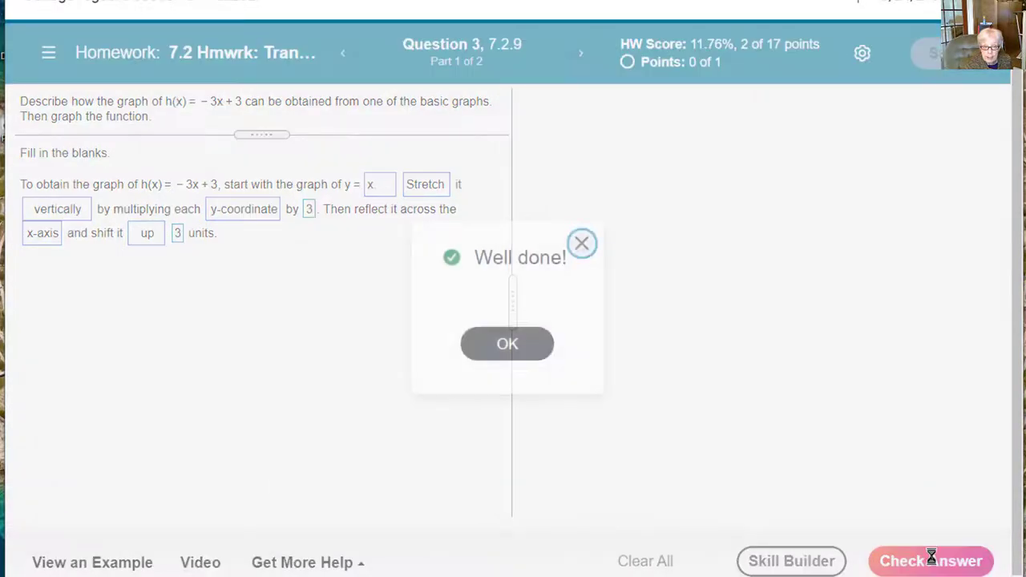
{"action": "left_click", "coordinate": [518, 345]}
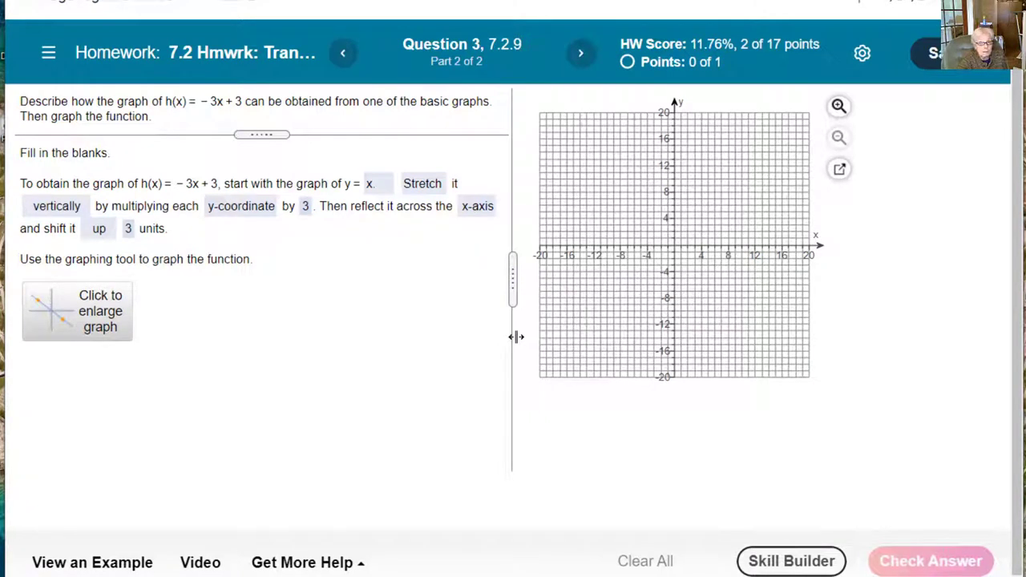
Draw a line through (0, 3) and (1, 0), save it, and check the graph.
{"action": "left_click", "coordinate": [94, 318]}
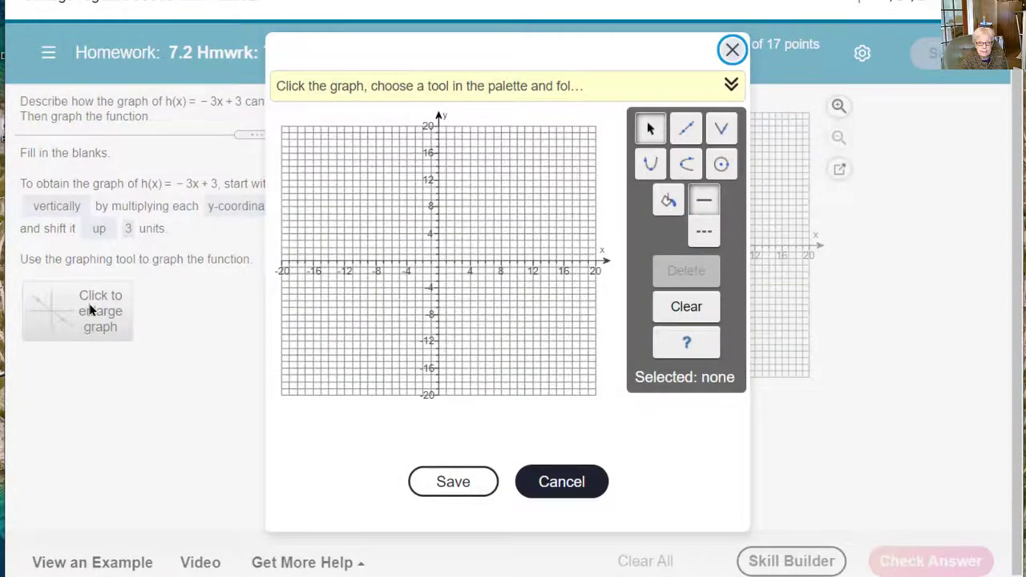
{"action": "left_click", "coordinate": [682, 132]}
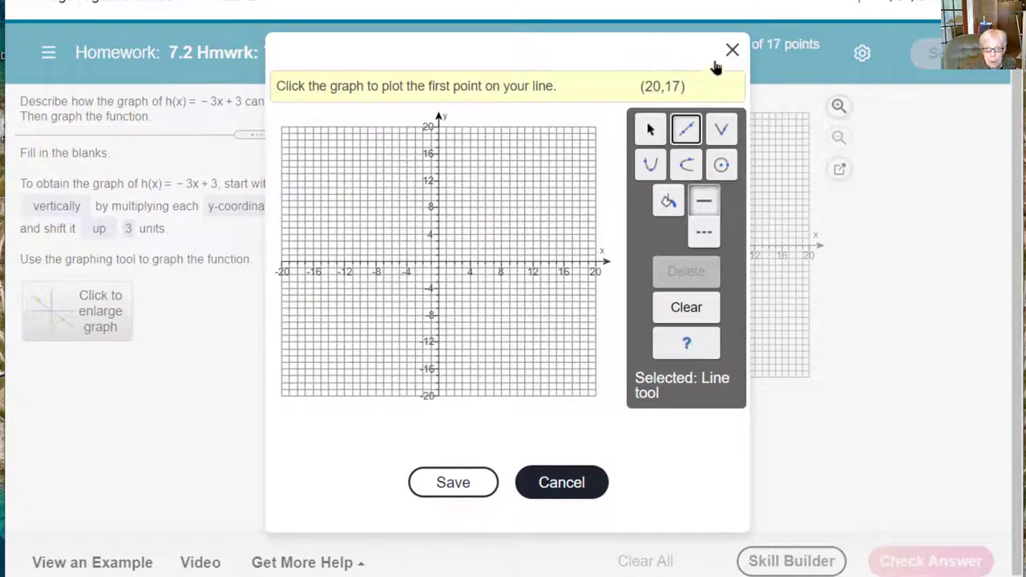
{"action": "left_click", "coordinate": [439, 246]}
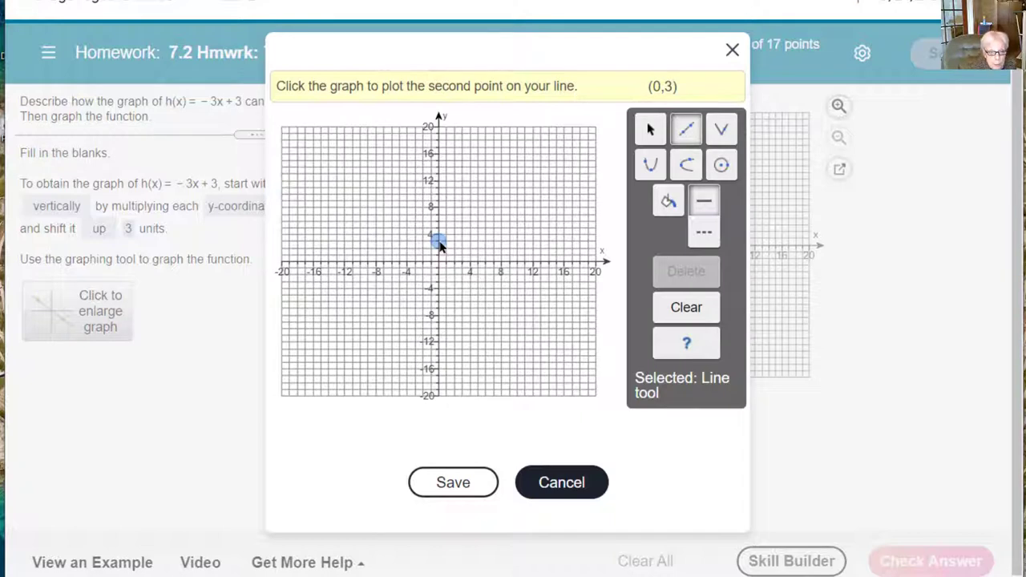
{"action": "left_click", "coordinate": [439, 250]}
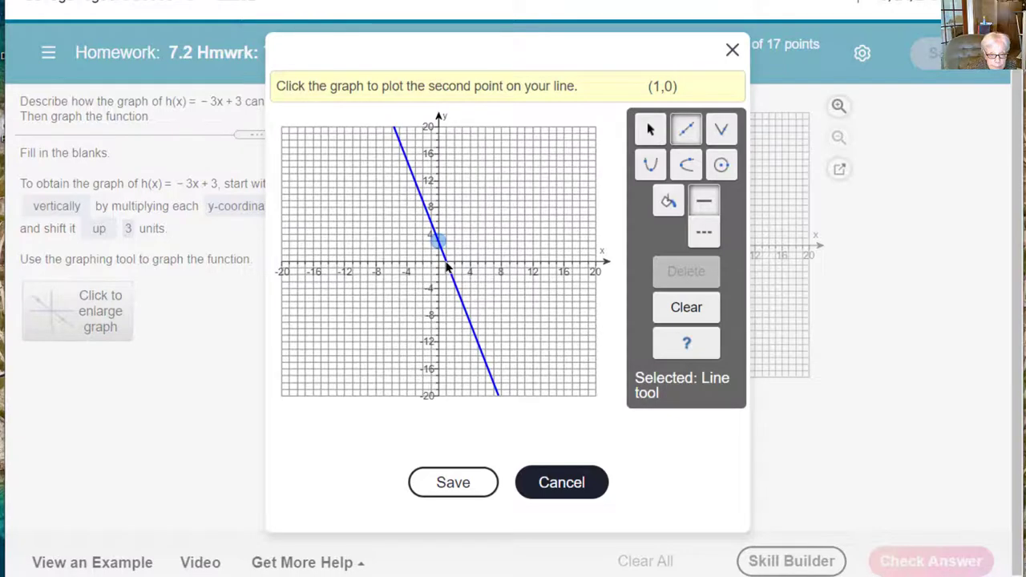
{"action": "left_click", "coordinate": [447, 267]}
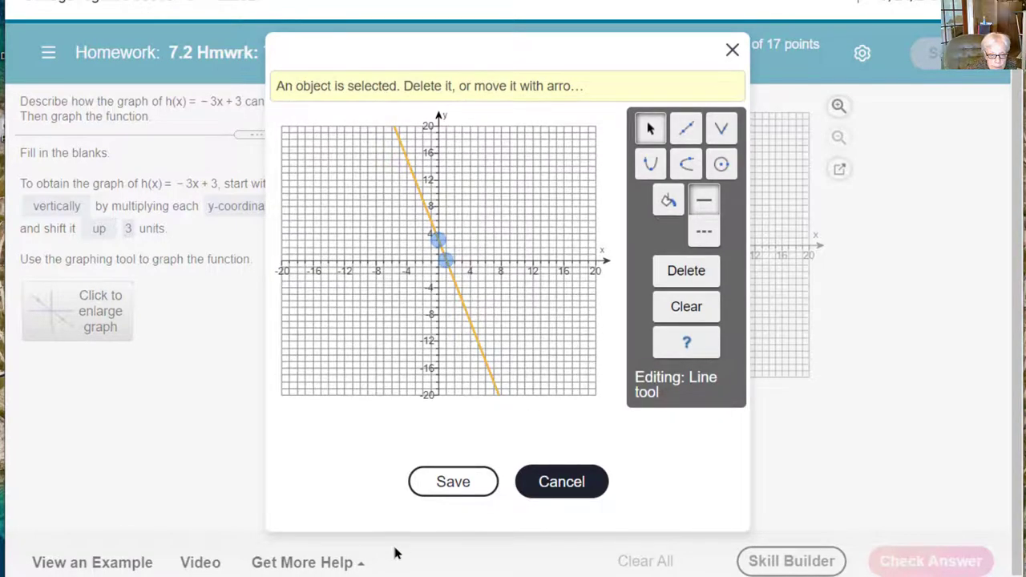
{"action": "left_click", "coordinate": [423, 493]}
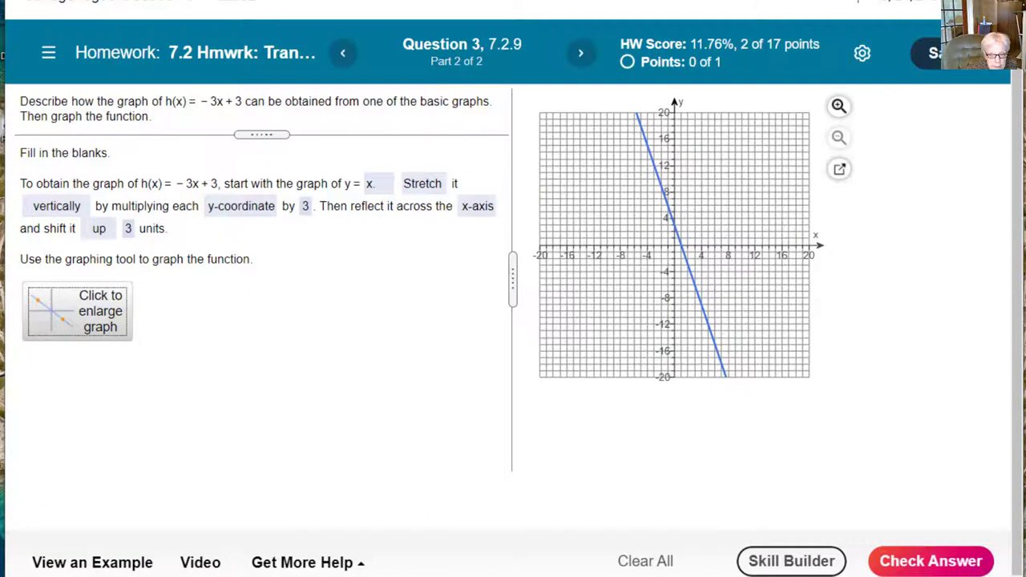
{"action": "left_click", "coordinate": [892, 570]}
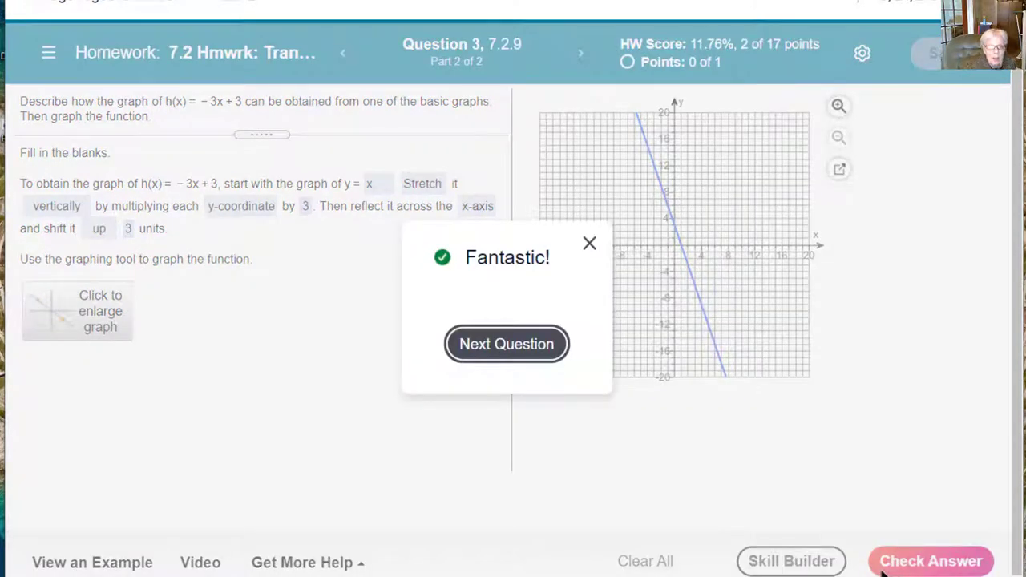
Advance from the Fantastic! message to Question 4 (7.2.11).
{"action": "left_click", "coordinate": [520, 345]}
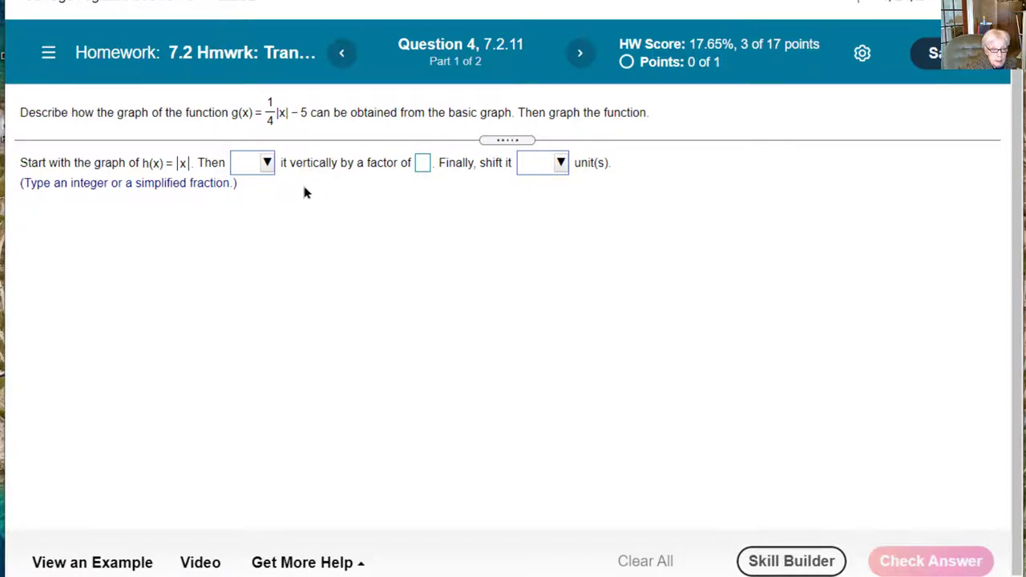
Describe g as |x| shrunk vertically by a factor of 1/4 and shifted down 5, then check it.
{"action": "left_click", "coordinate": [268, 166]}
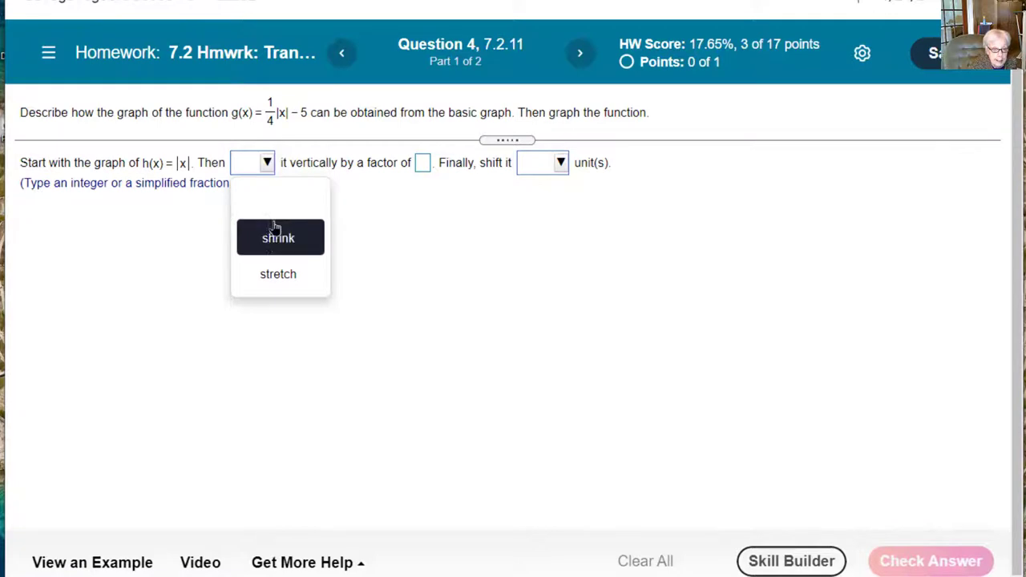
{"action": "left_click", "coordinate": [276, 248]}
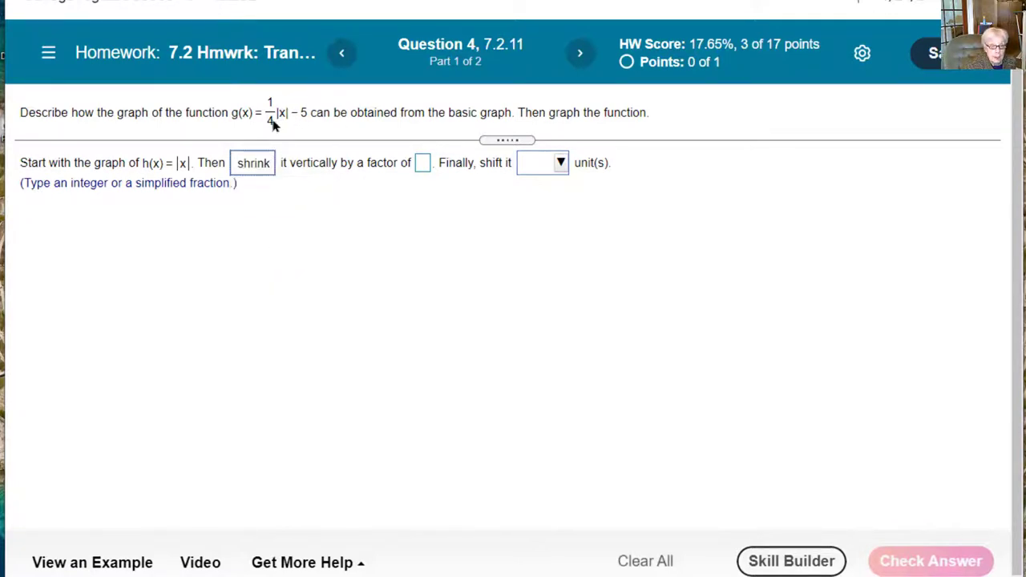
{"action": "left_click", "coordinate": [422, 165]}
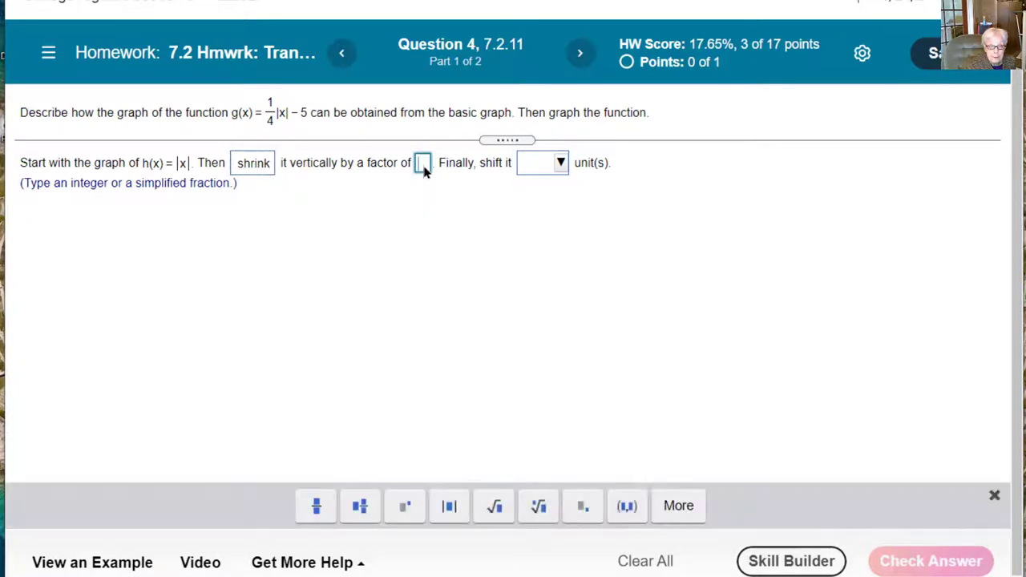
{"action": "type", "text": "1/4"}
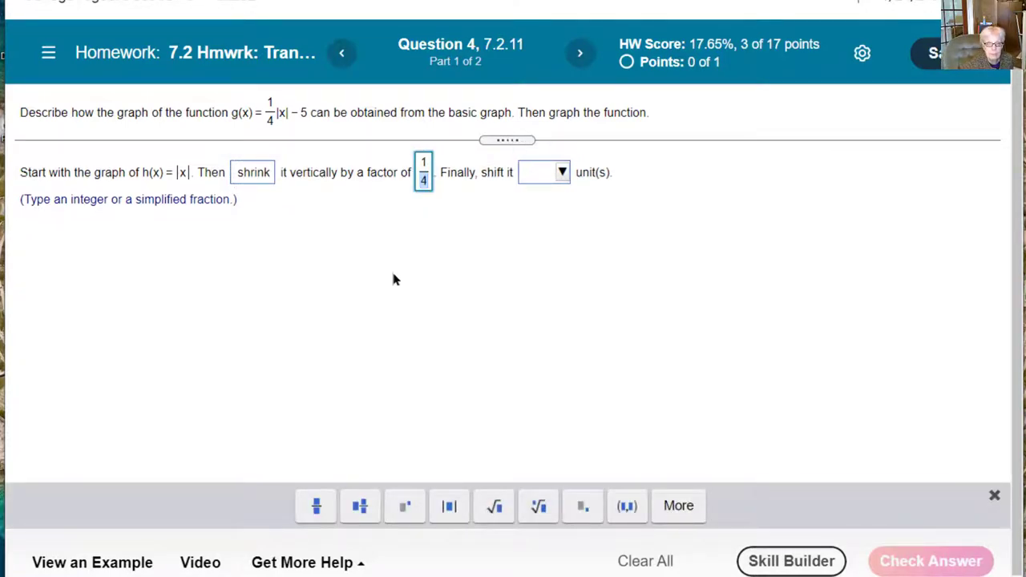
{"action": "left_click", "coordinate": [560, 173]}
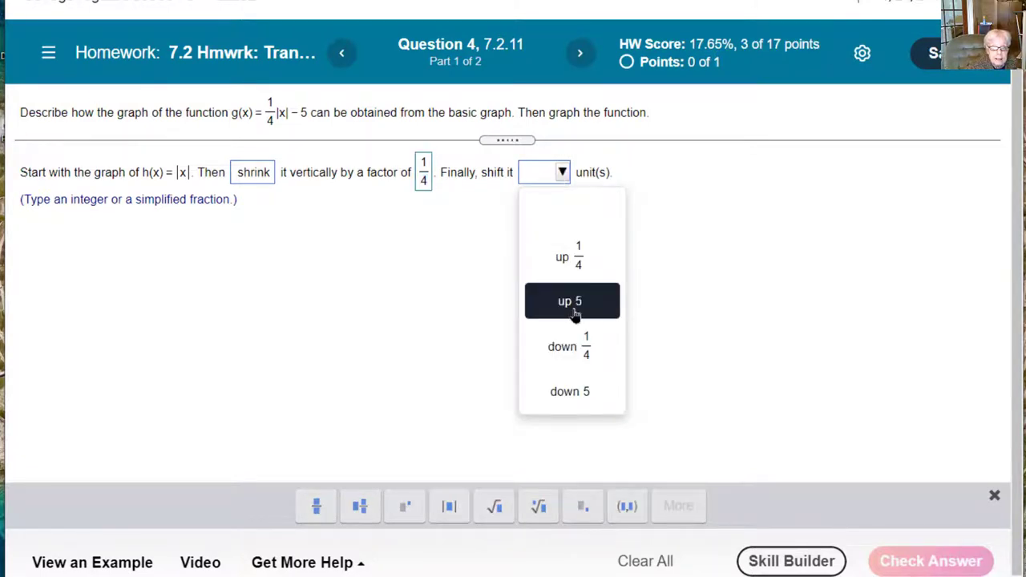
{"action": "left_click", "coordinate": [570, 392]}
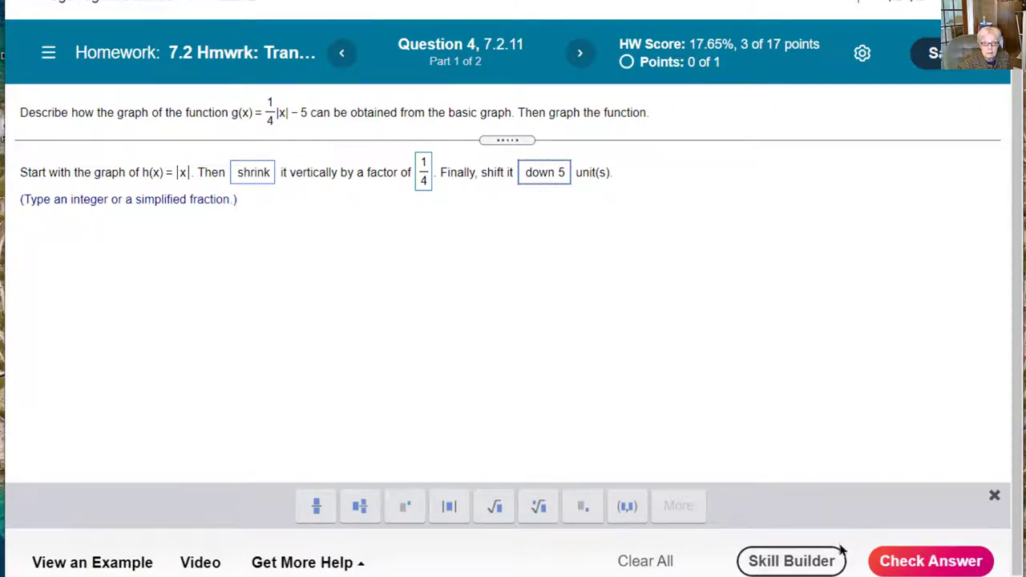
{"action": "left_click", "coordinate": [943, 568]}
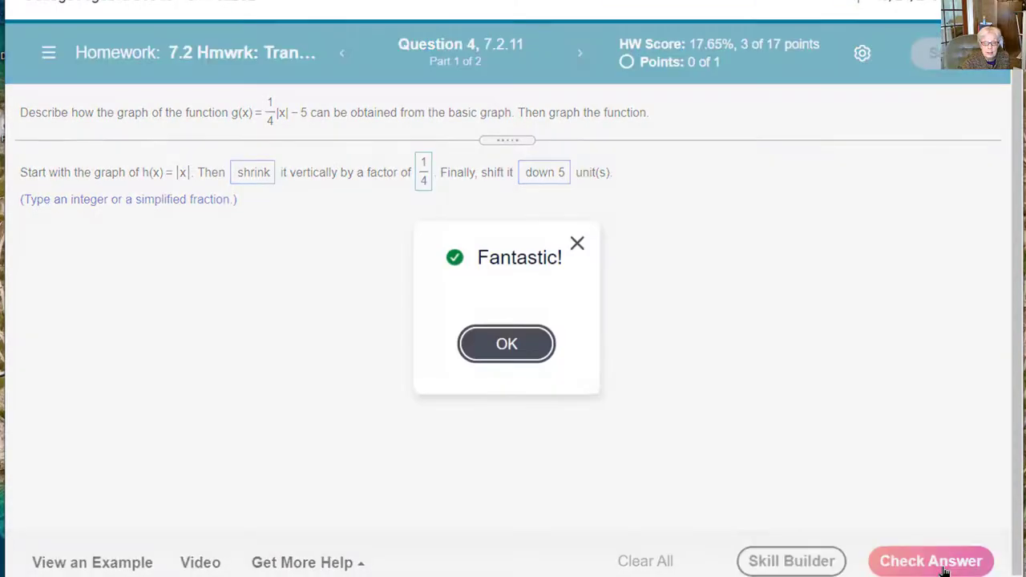
{"action": "left_click", "coordinate": [520, 344]}
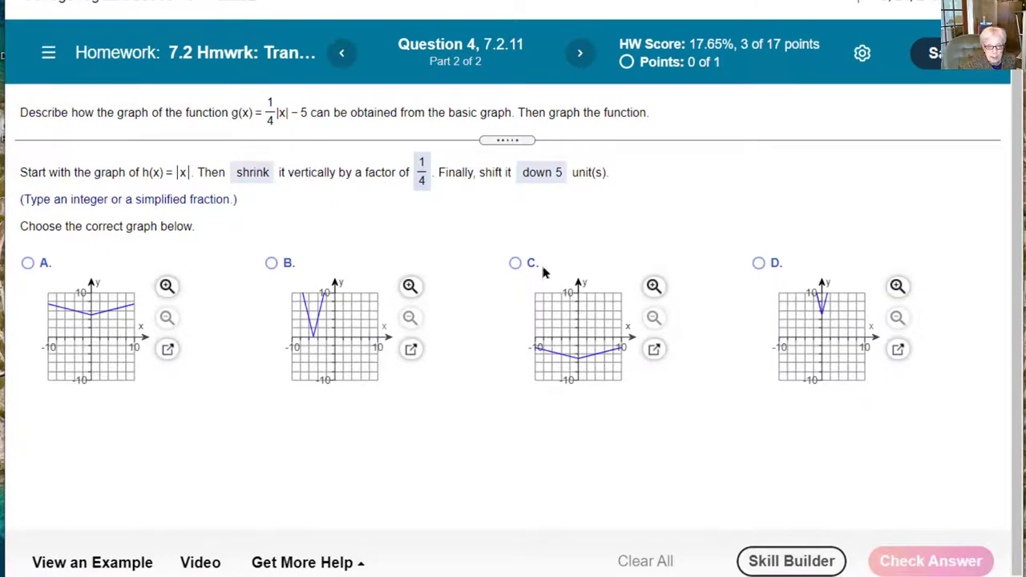
Choose graph C as the match for g(x) = ¼|x| − 5, check it, and go on.
{"action": "left_click", "coordinate": [516, 263]}
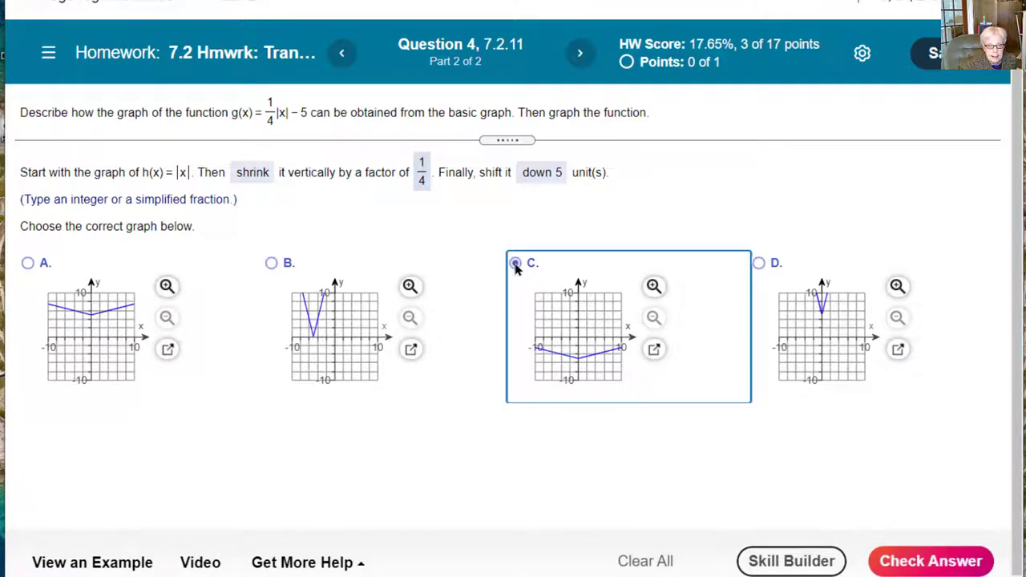
{"action": "left_click", "coordinate": [950, 565]}
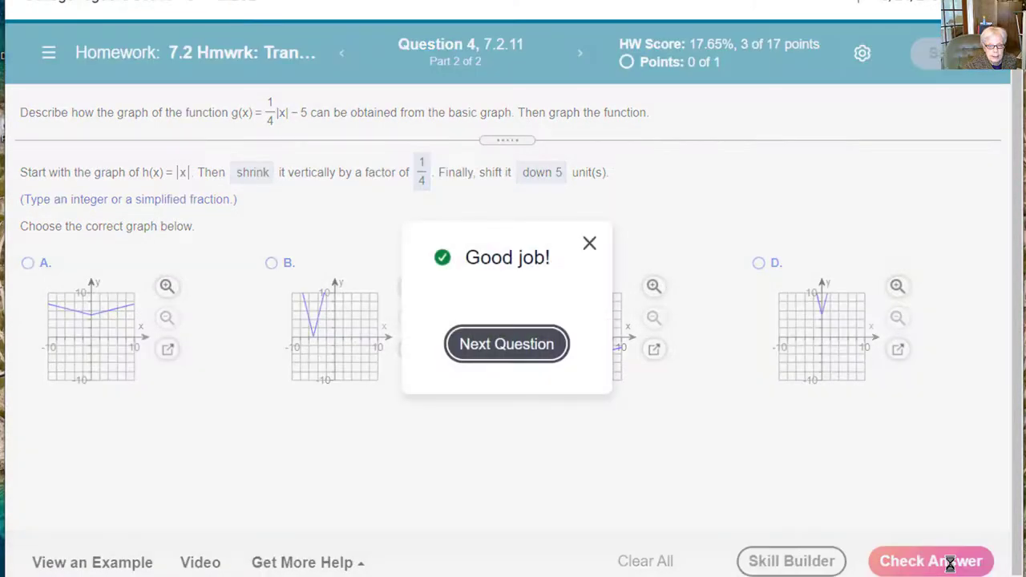
{"action": "left_click", "coordinate": [503, 344]}
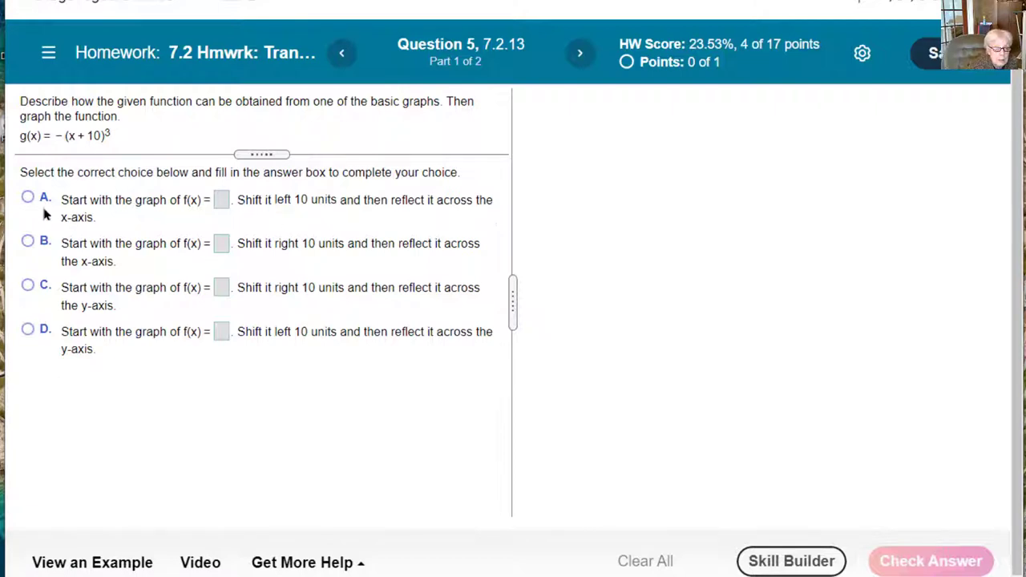
Pick choice A with base function x³, shifted left 10 and reflected across the x-axis, and check it.
{"action": "left_click", "coordinate": [223, 206]}
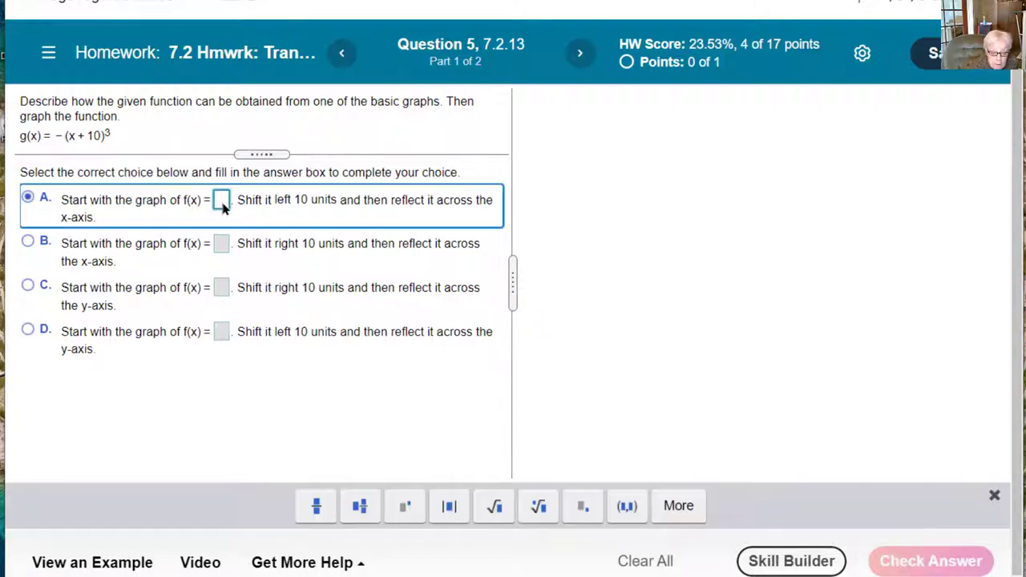
{"action": "type", "text": "x"}
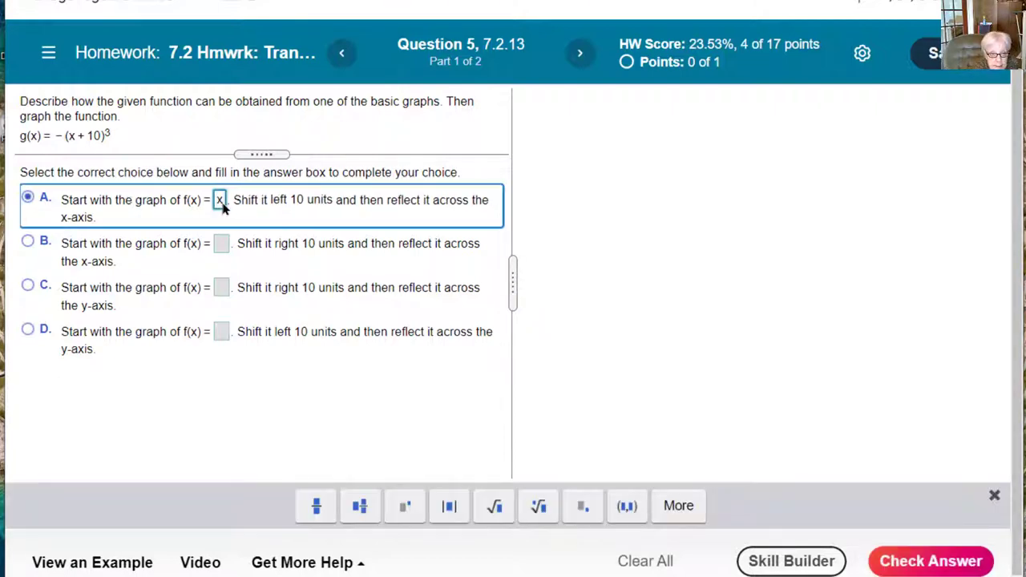
{"action": "left_click", "coordinate": [403, 508]}
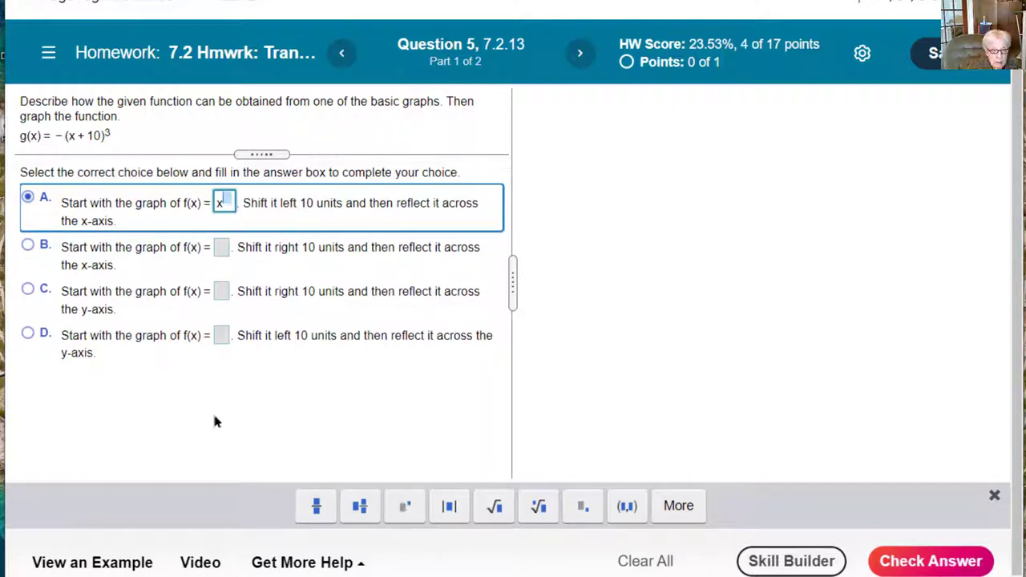
{"action": "type", "text": "3"}
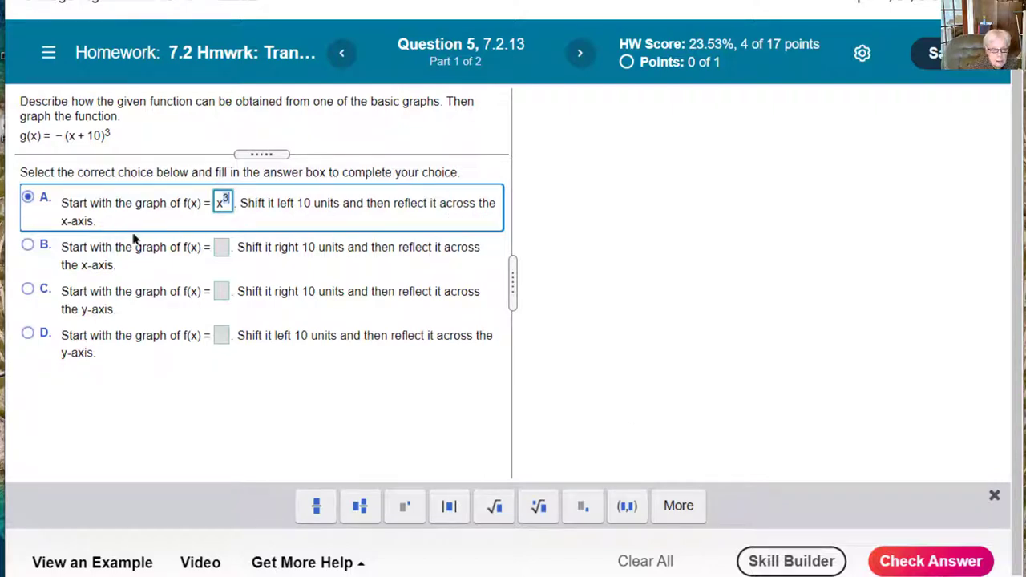
{"action": "left_click", "coordinate": [903, 566]}
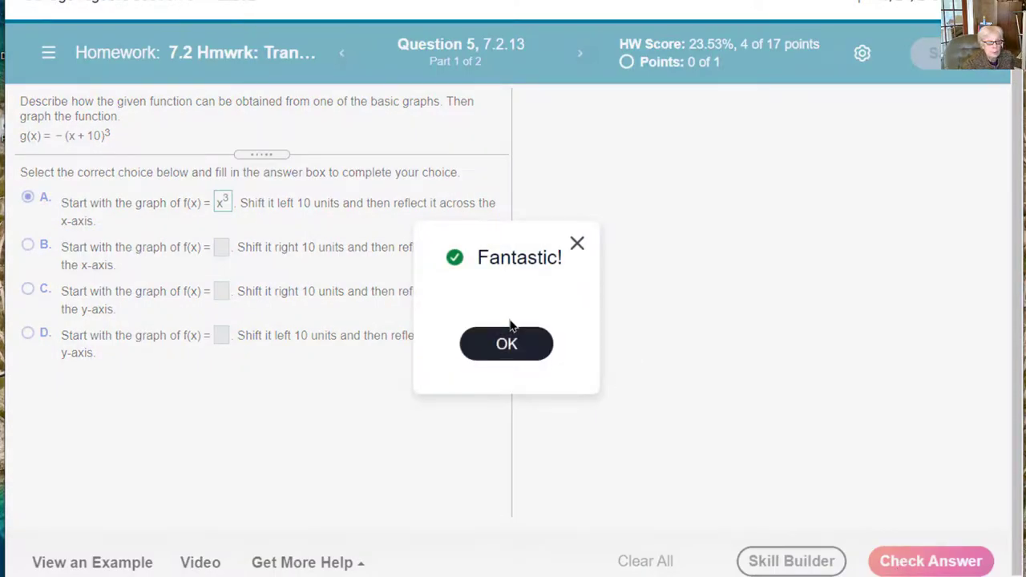
{"action": "left_click", "coordinate": [505, 343]}
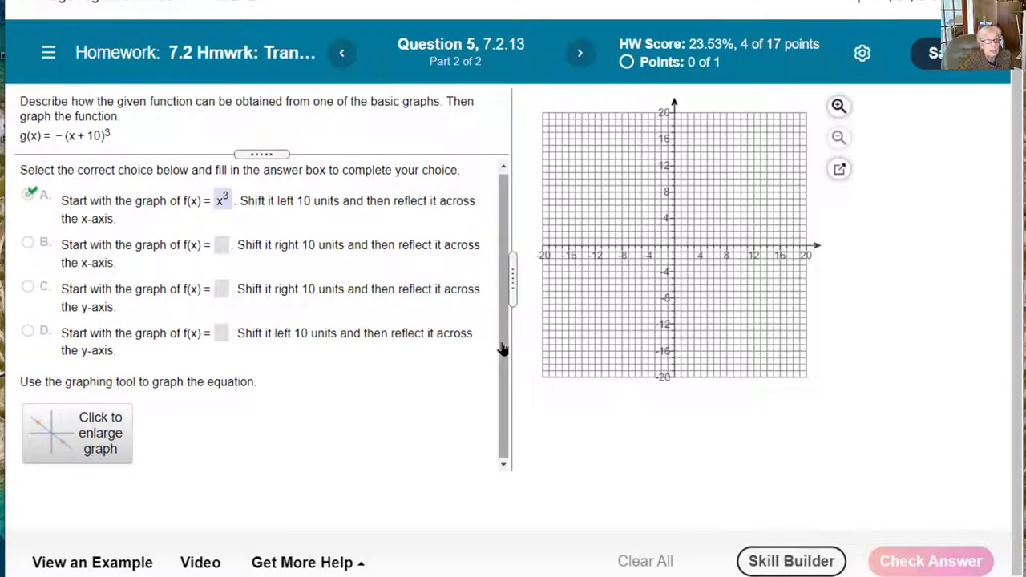
Scroll to Question 5's Part 2 grid and open it in the enlarged graphing tool.
{"action": "scroll", "coordinate": [368, 448], "scroll_direction": "down", "scroll_amount": 1}
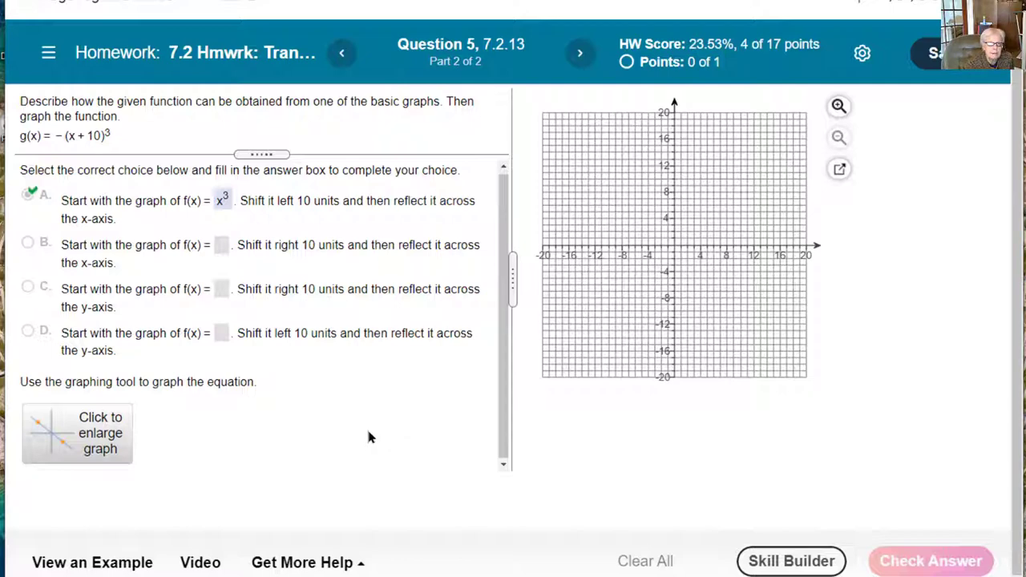
{"action": "left_click", "coordinate": [97, 415]}
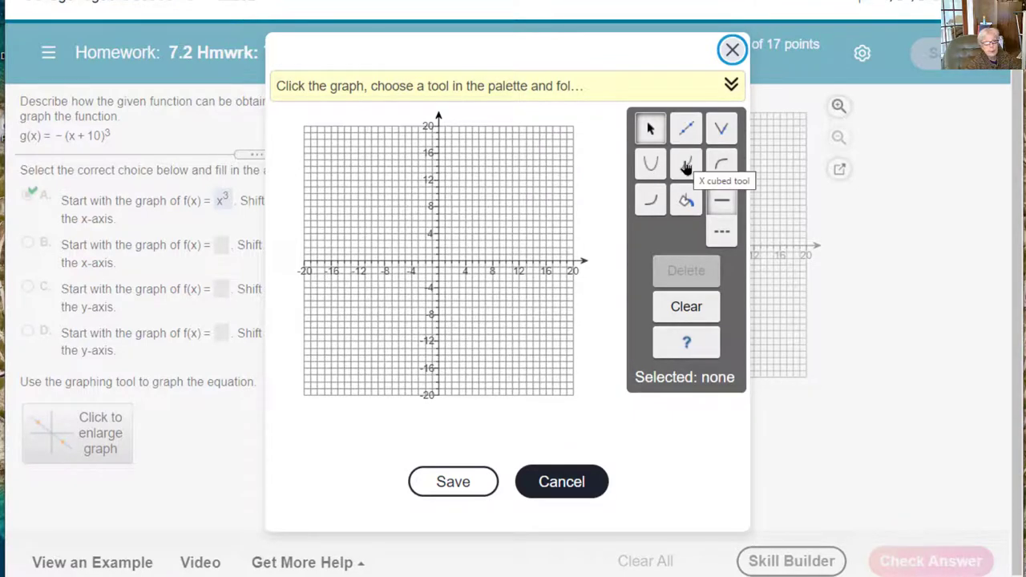
Plot an x³ curve with Horizontal Shift -10, reflected over the x-axis, save, and submit it.
{"action": "left_click", "coordinate": [686, 166]}
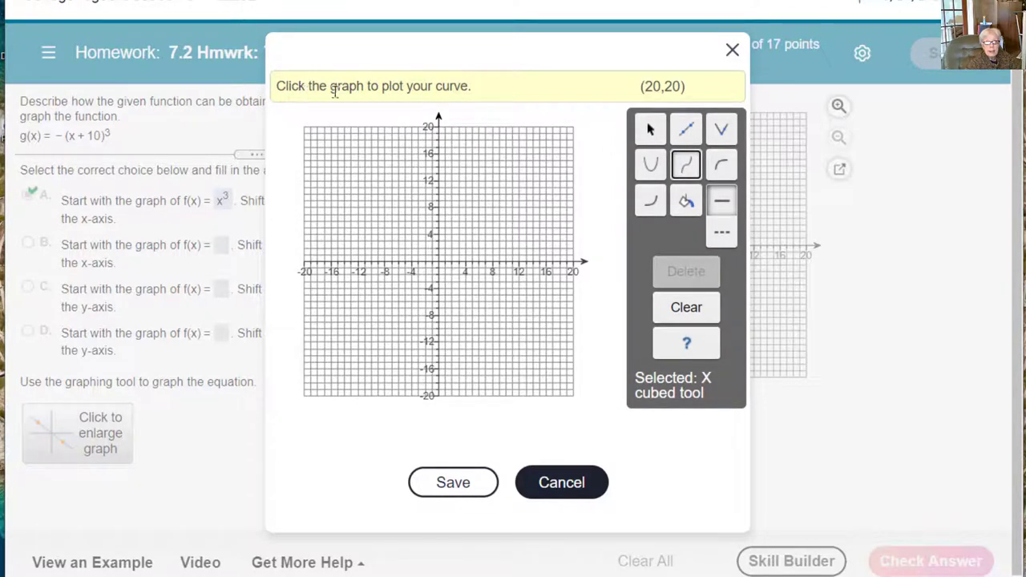
{"action": "left_click", "coordinate": [434, 261]}
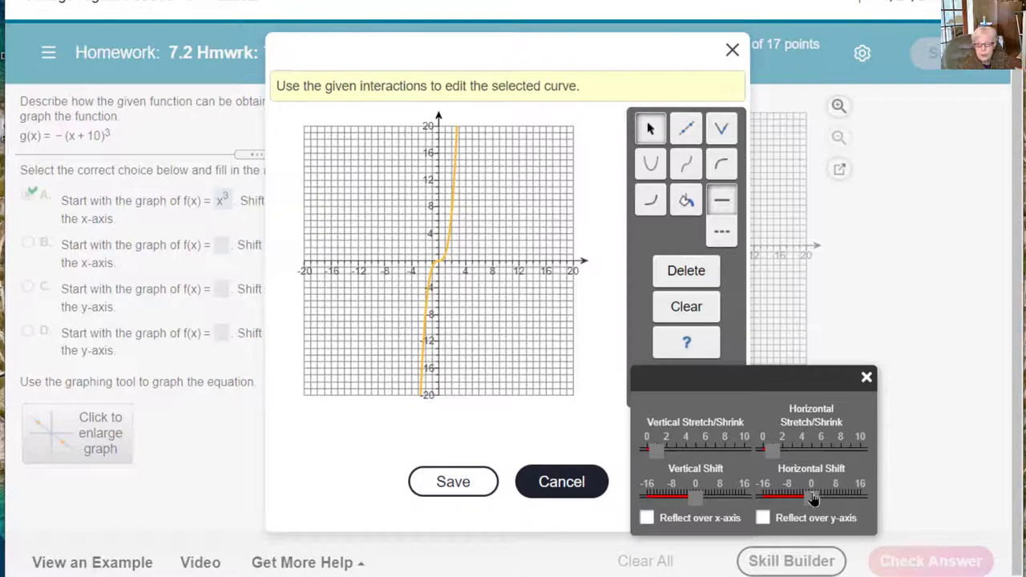
{"action": "left_click_drag", "start_coordinate": [815, 502], "coordinate": [782, 498]}
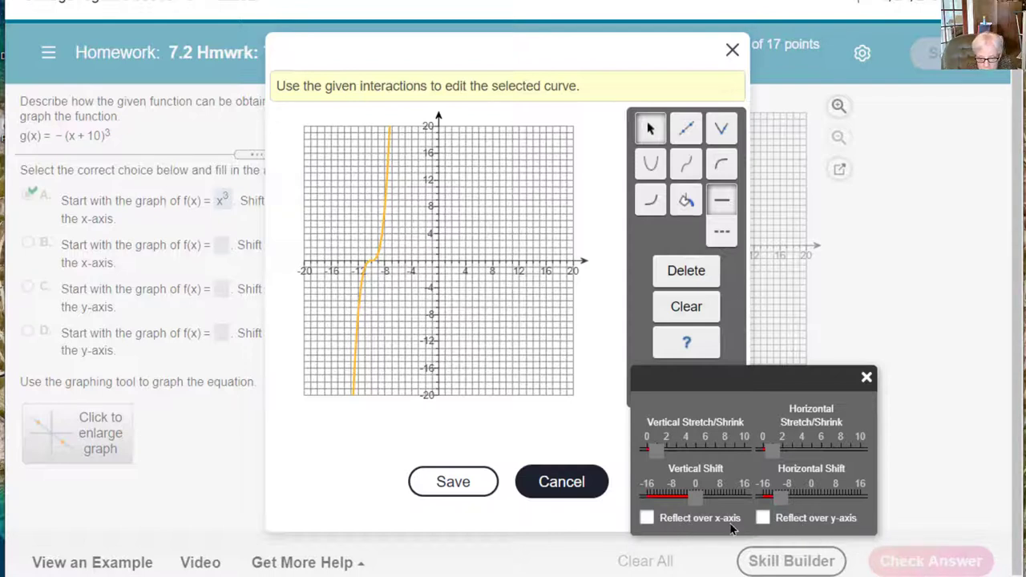
{"action": "left_click", "coordinate": [647, 518]}
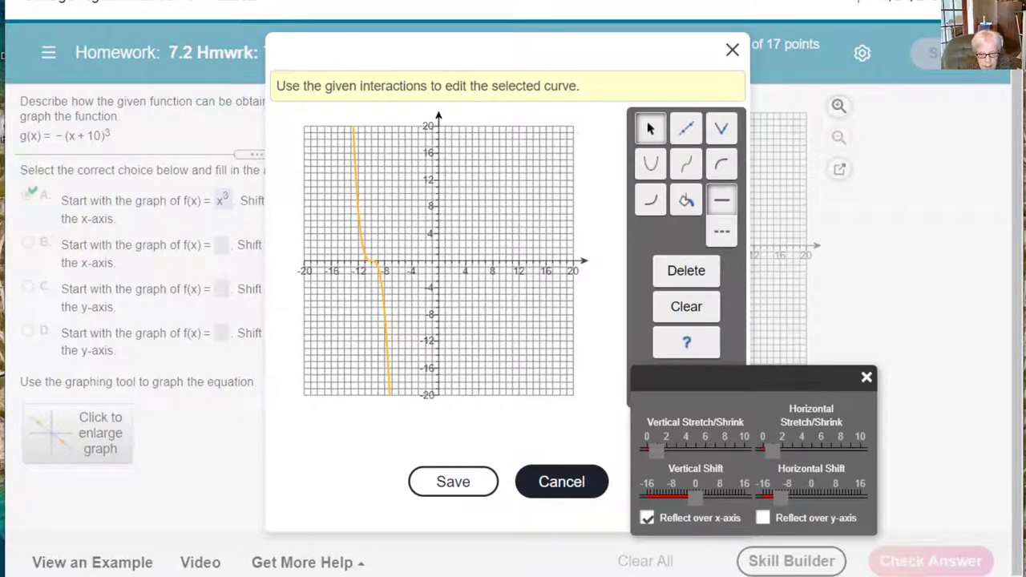
{"action": "left_click", "coordinate": [457, 485]}
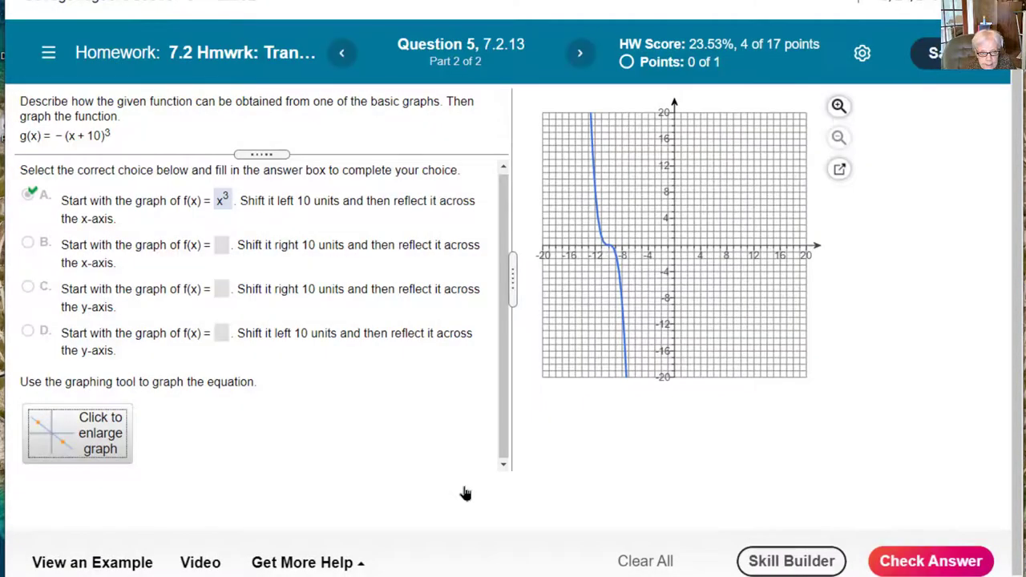
{"action": "left_click", "coordinate": [912, 566]}
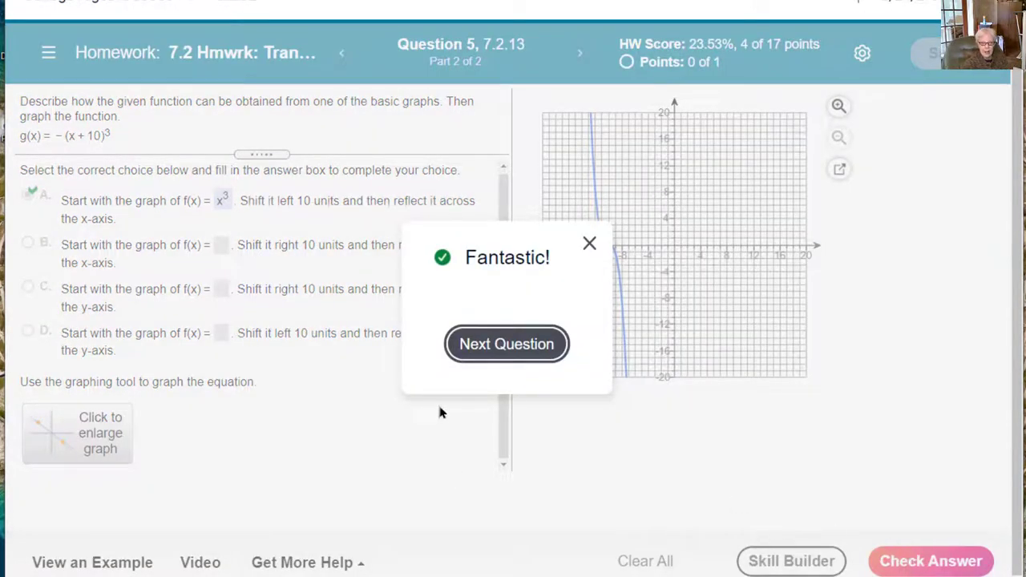
{"action": "left_click", "coordinate": [505, 345]}
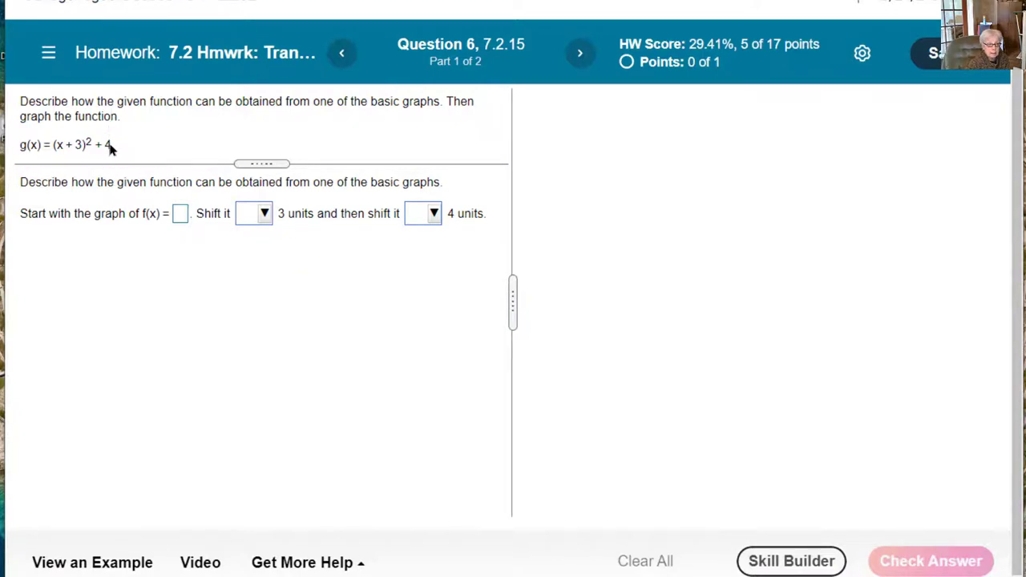
Enter x² as the base function, choose shift left then up, and check the description.
{"action": "left_click", "coordinate": [181, 218]}
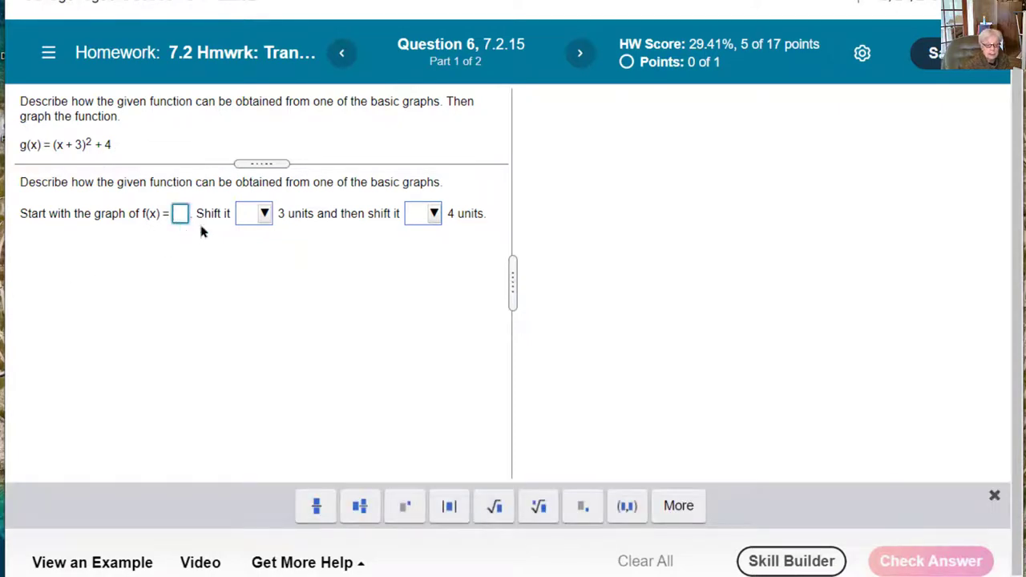
{"action": "type", "text": "x"}
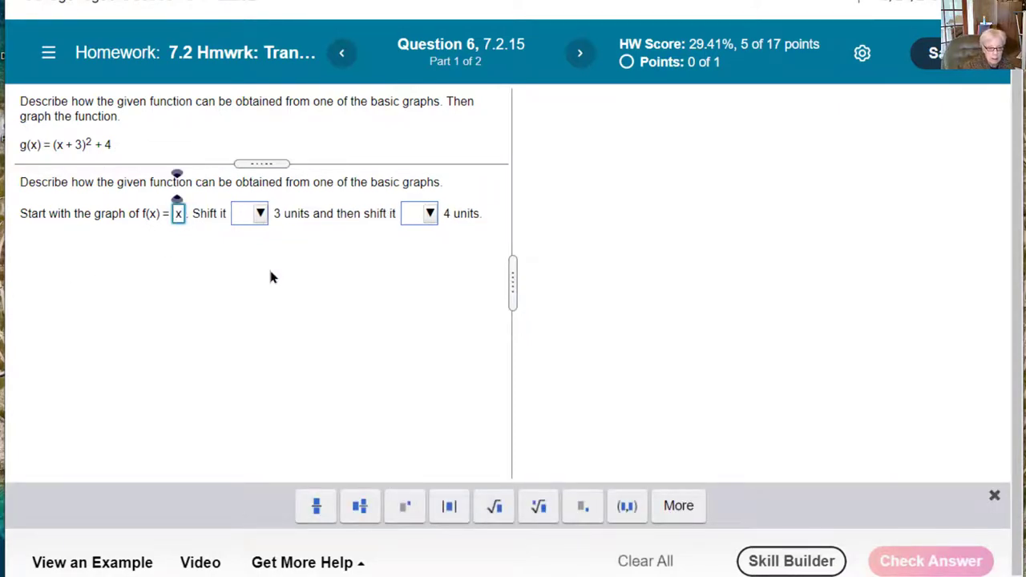
{"action": "left_click", "coordinate": [405, 505]}
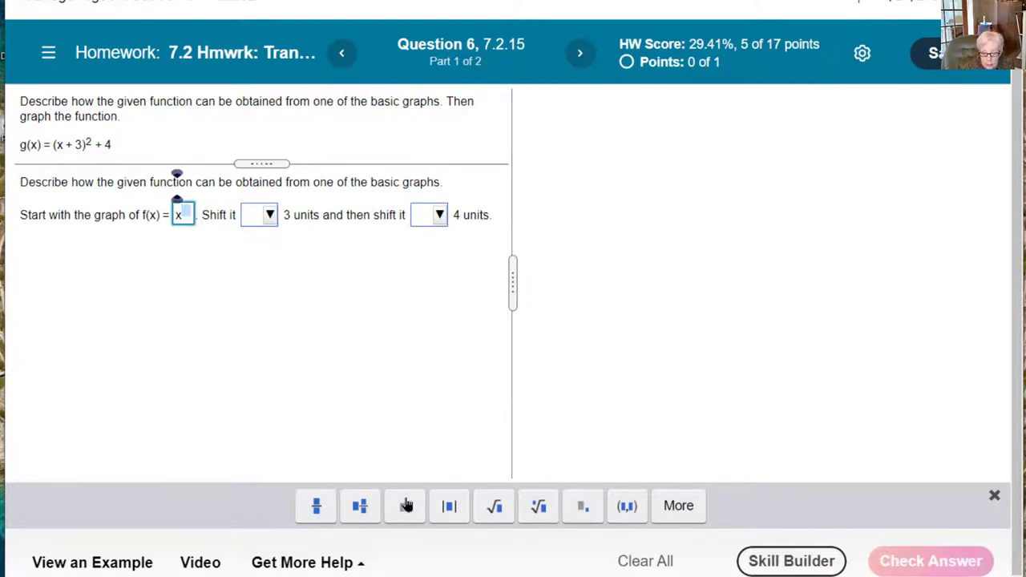
{"action": "type", "text": "2"}
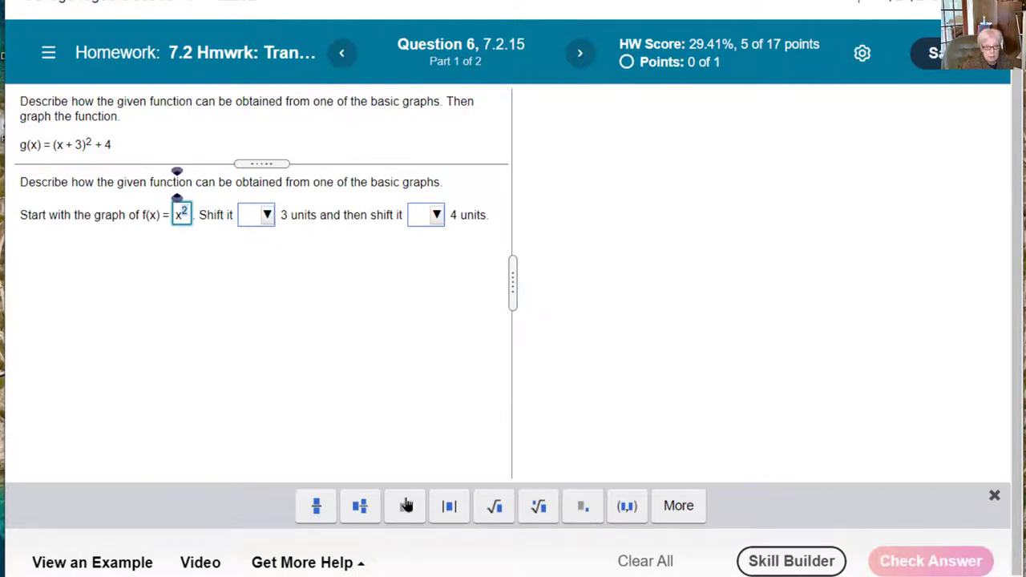
{"action": "left_click", "coordinate": [266, 217]}
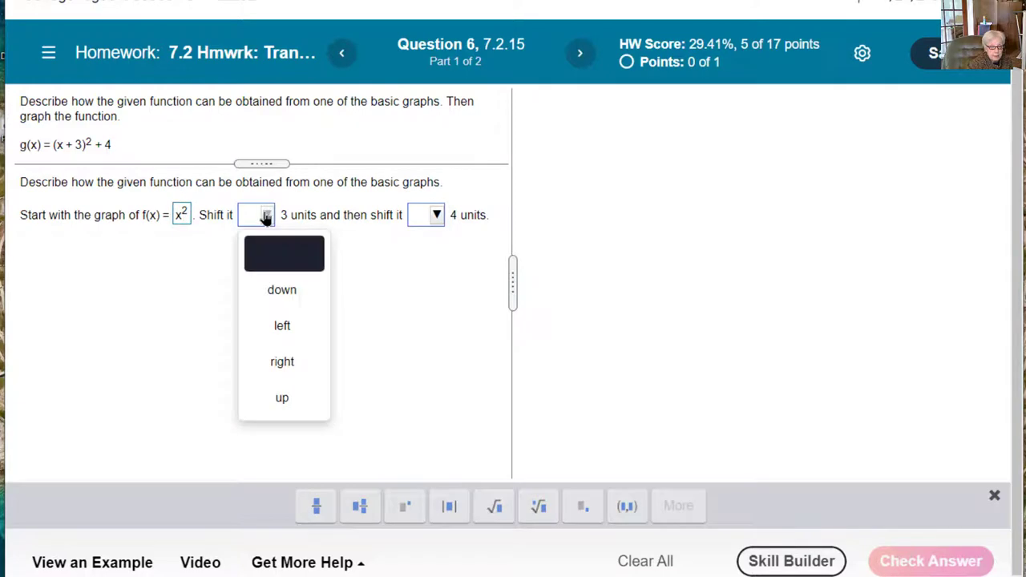
{"action": "left_click", "coordinate": [282, 325]}
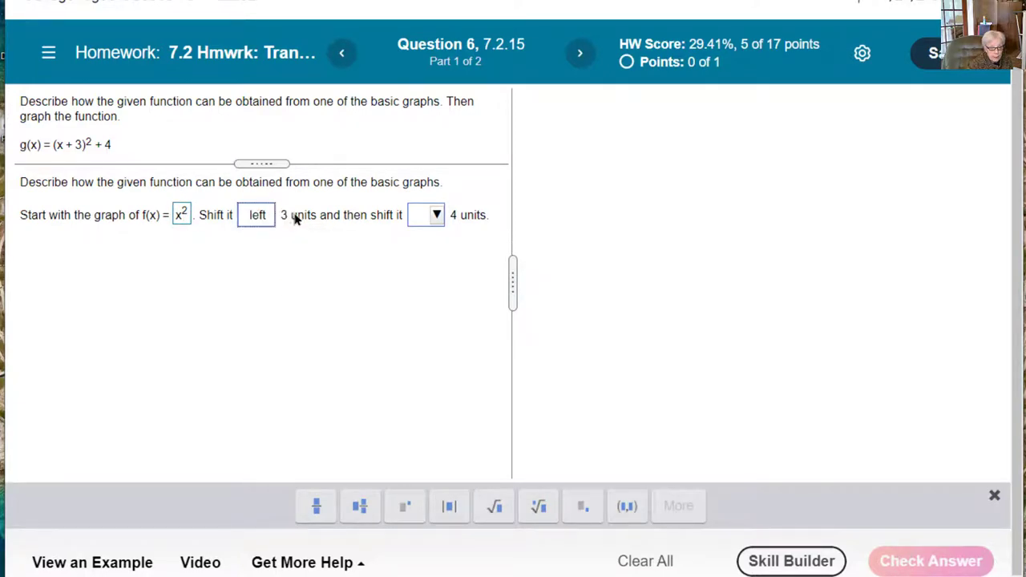
{"action": "left_click", "coordinate": [439, 217]}
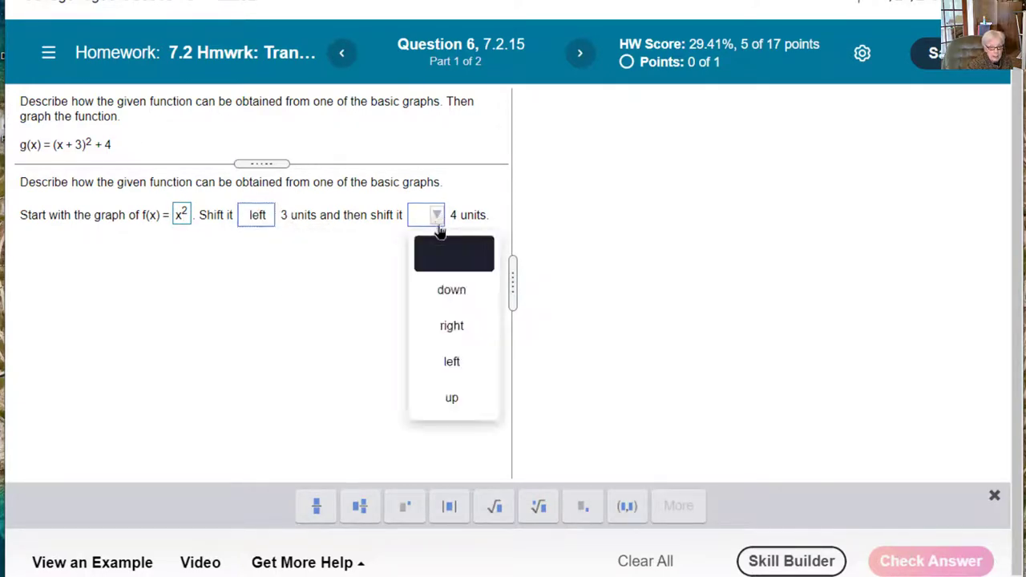
{"action": "left_click", "coordinate": [467, 405]}
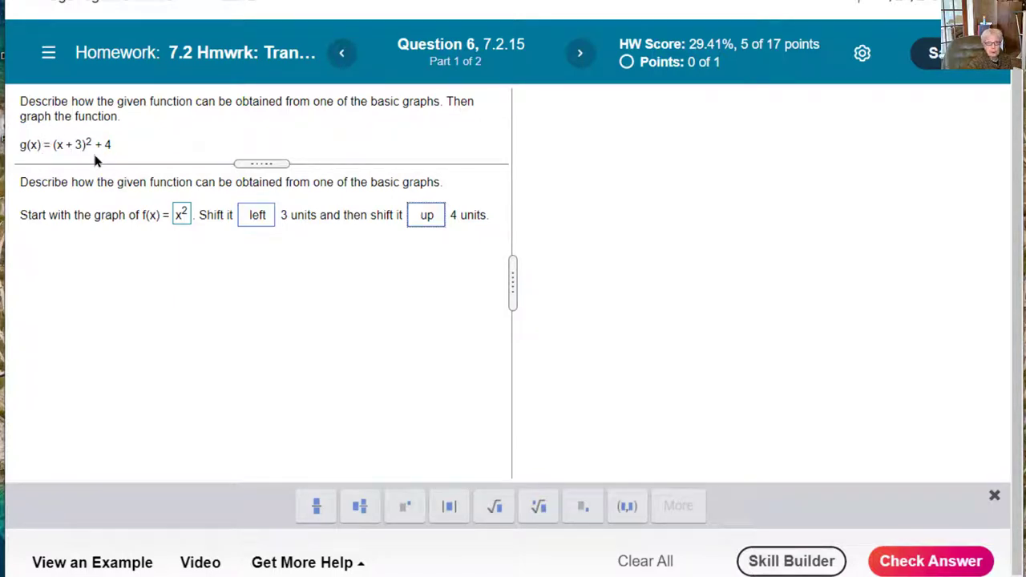
{"action": "left_click", "coordinate": [927, 565]}
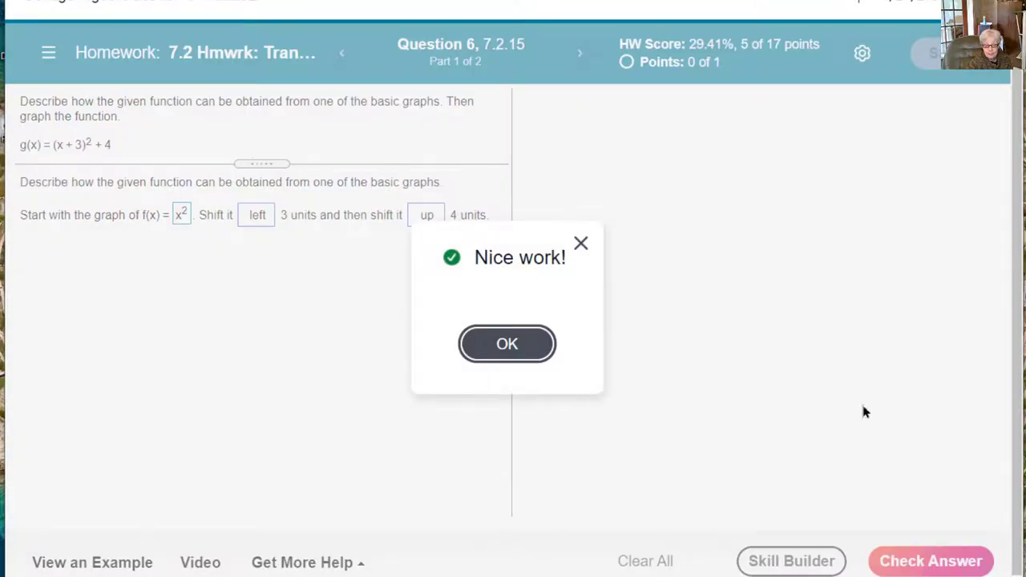
Graph an x² parabola with Horizontal Shift -3 and Vertical Shift 4, save, submit, and advance.
{"action": "left_click", "coordinate": [508, 346]}
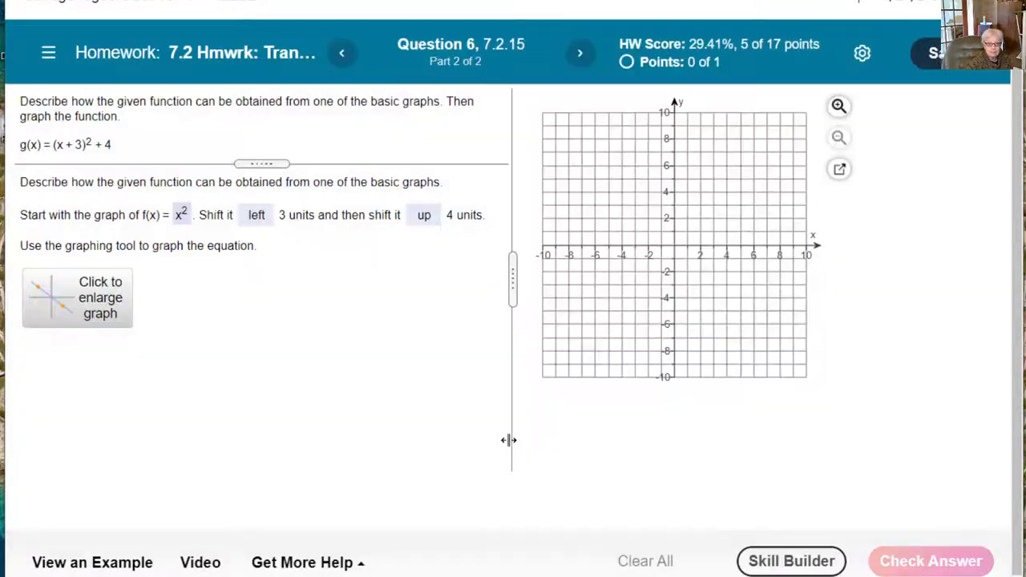
{"action": "left_click", "coordinate": [70, 299]}
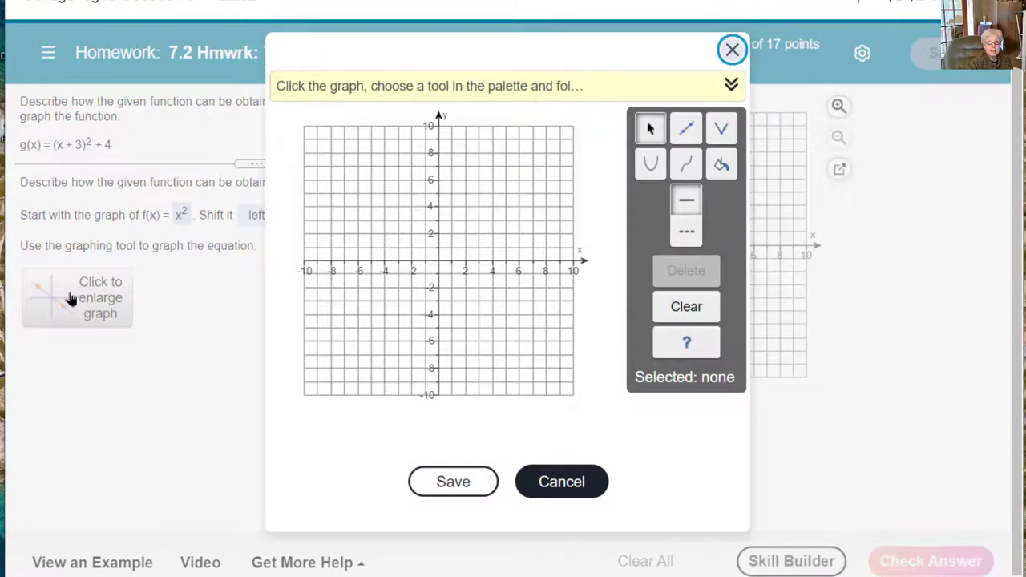
{"action": "left_click", "coordinate": [650, 164]}
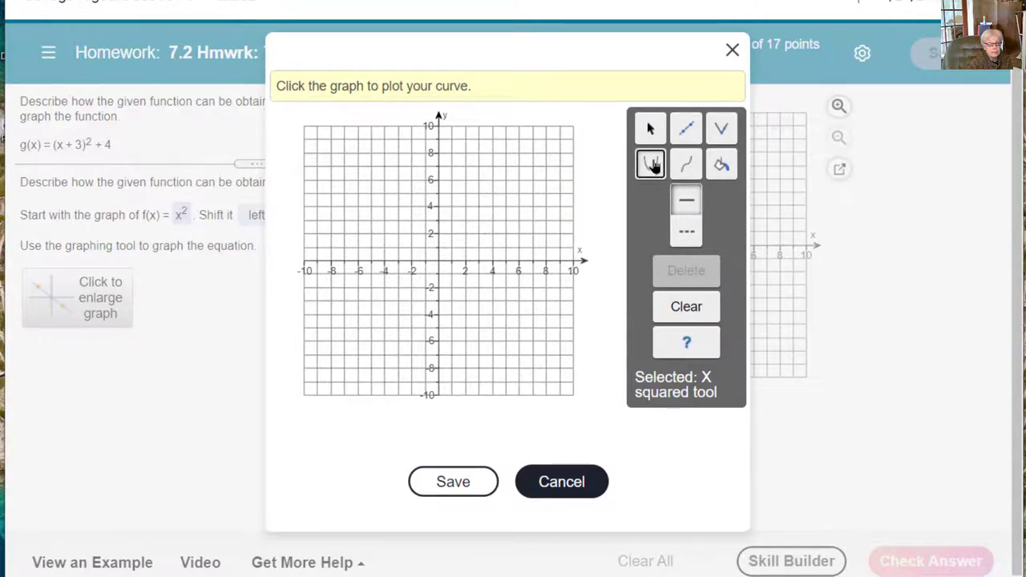
{"action": "left_click", "coordinate": [439, 262]}
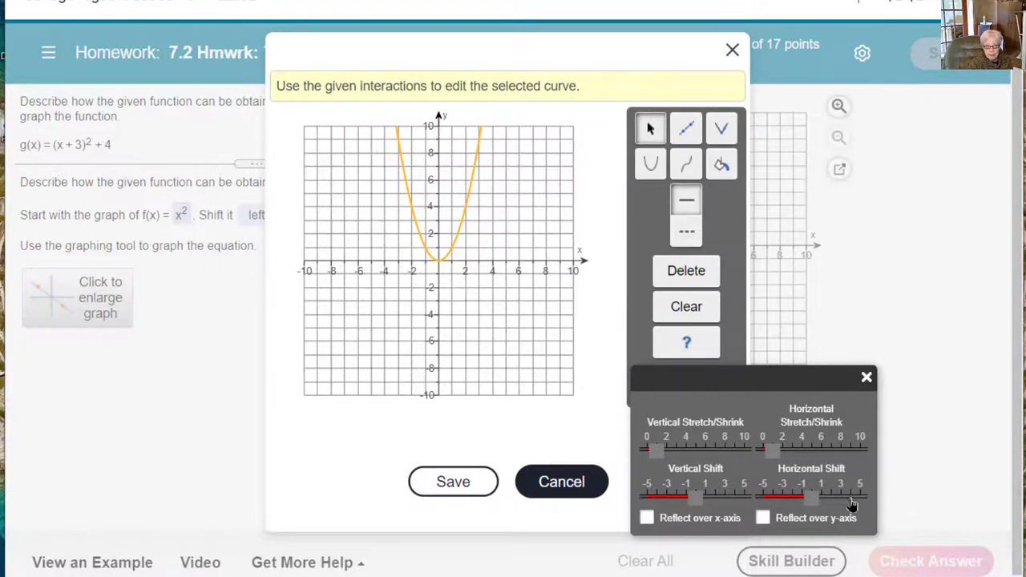
{"action": "left_click_drag", "start_coordinate": [808, 501], "coordinate": [786, 501]}
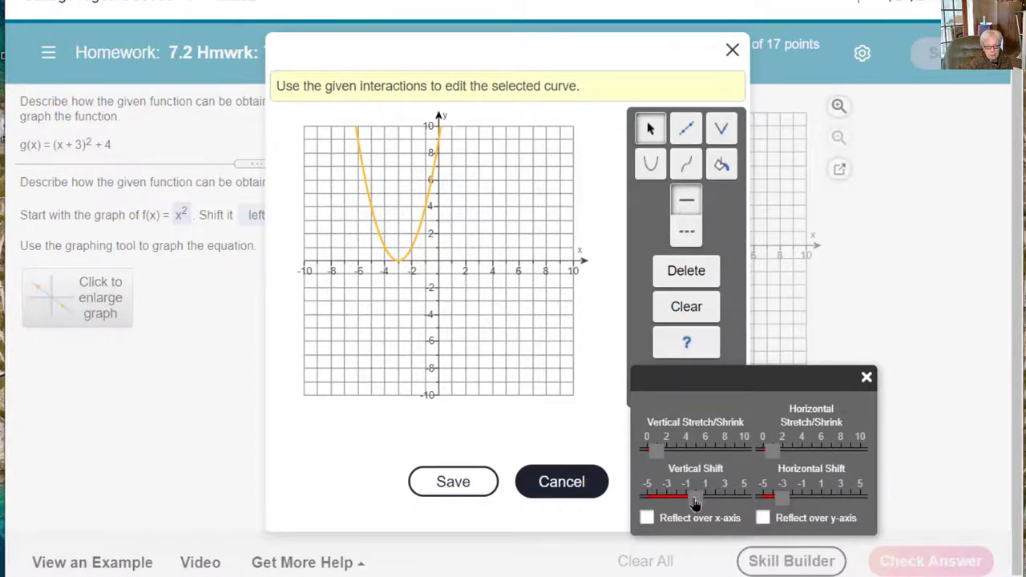
{"action": "left_click_drag", "start_coordinate": [694, 500], "coordinate": [732, 505]}
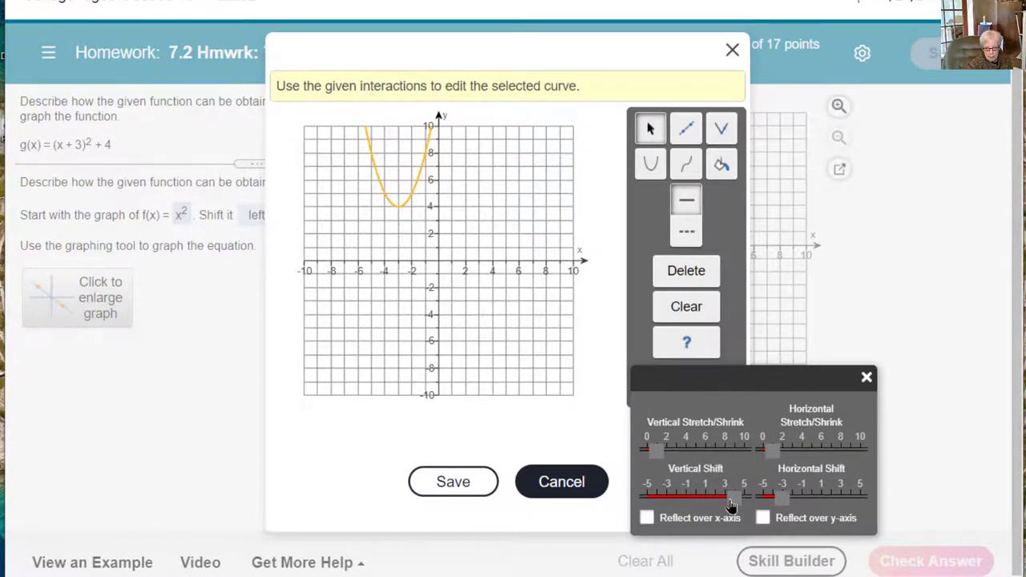
{"action": "left_click", "coordinate": [458, 485]}
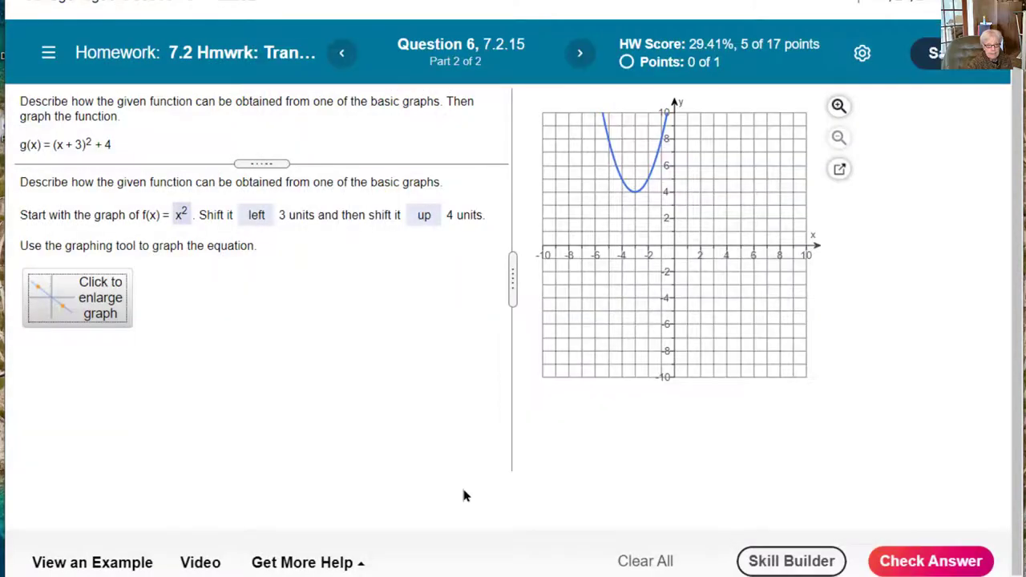
{"action": "left_click", "coordinate": [928, 564]}
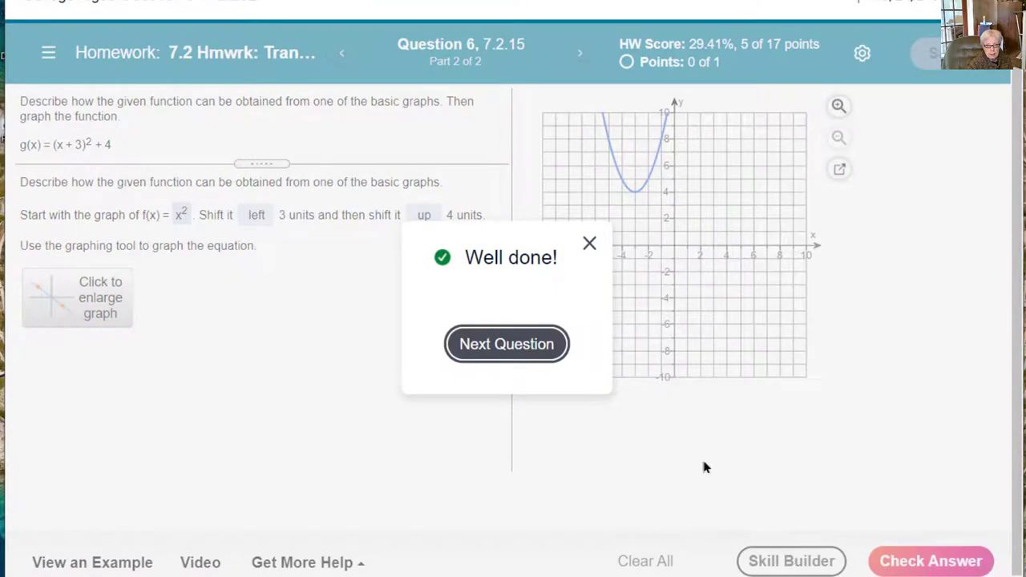
{"action": "left_click", "coordinate": [532, 348]}
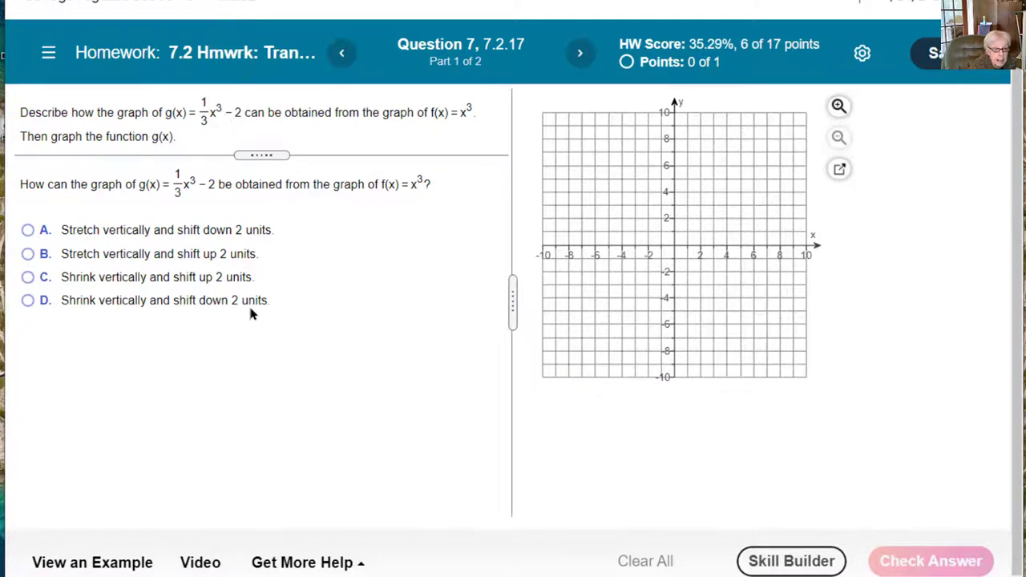
Select choice D (shrink vertically, shift down 2 units) for Question 7 and check it.
{"action": "left_click", "coordinate": [27, 300]}
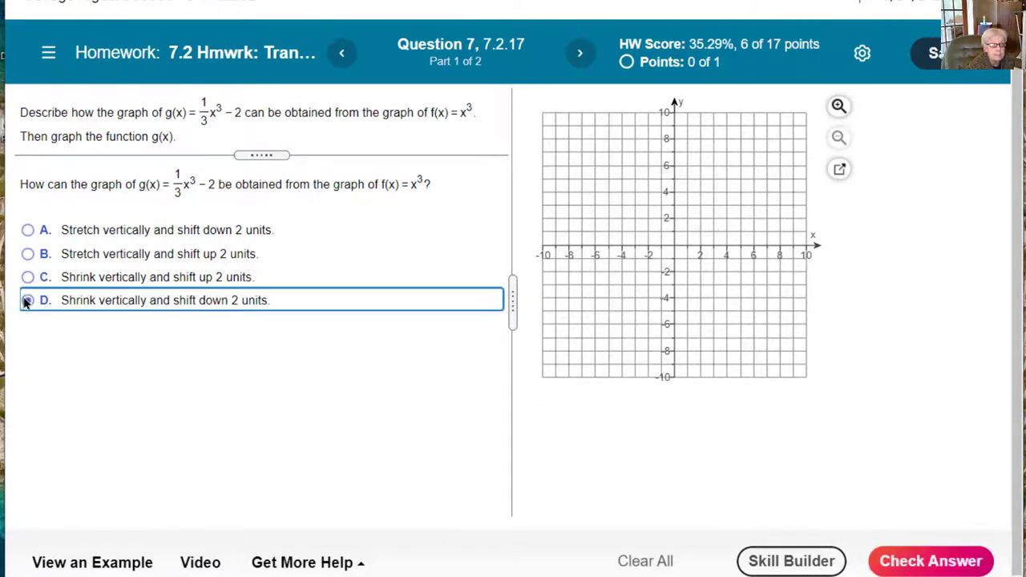
{"action": "left_click", "coordinate": [948, 567]}
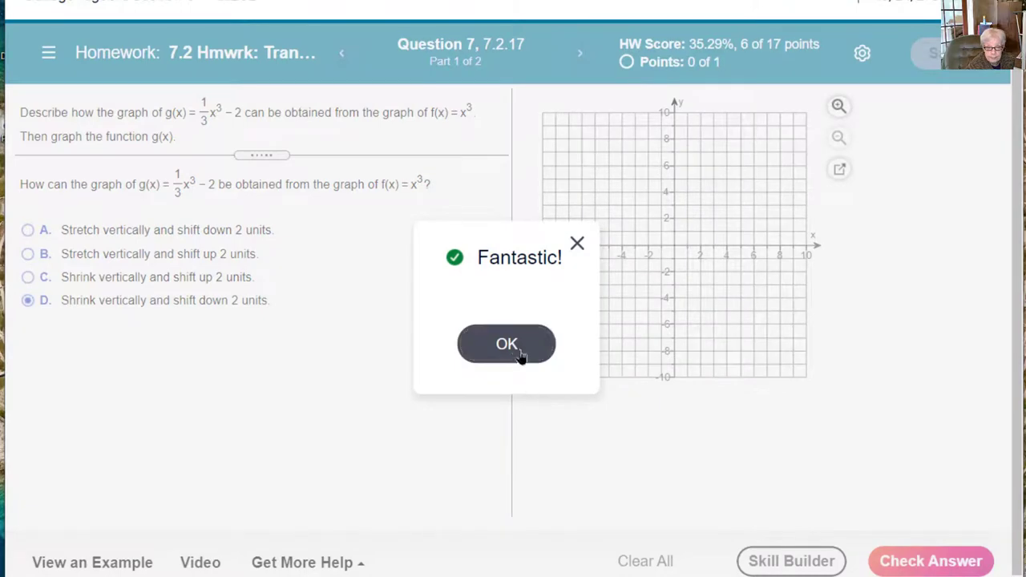
{"action": "left_click", "coordinate": [519, 352]}
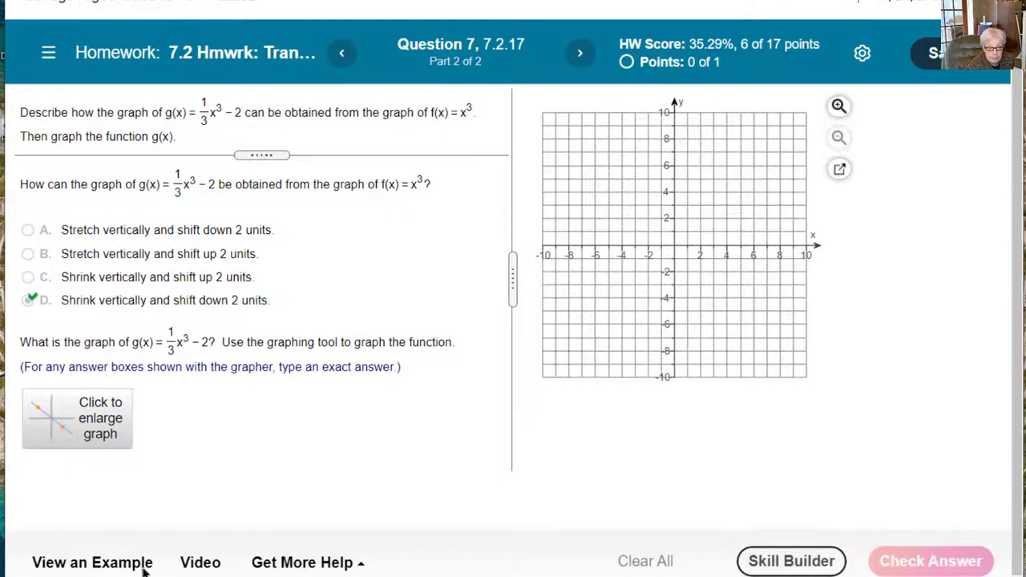
Open Question 7's enlarged graph and place an x³ curve at the origin.
{"action": "left_click", "coordinate": [92, 419]}
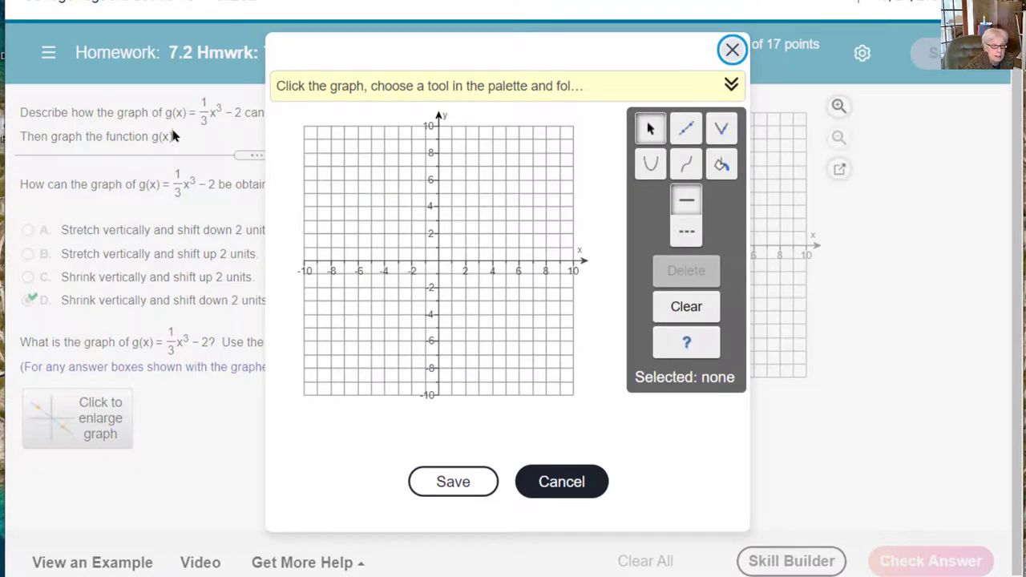
{"action": "left_click", "coordinate": [687, 168]}
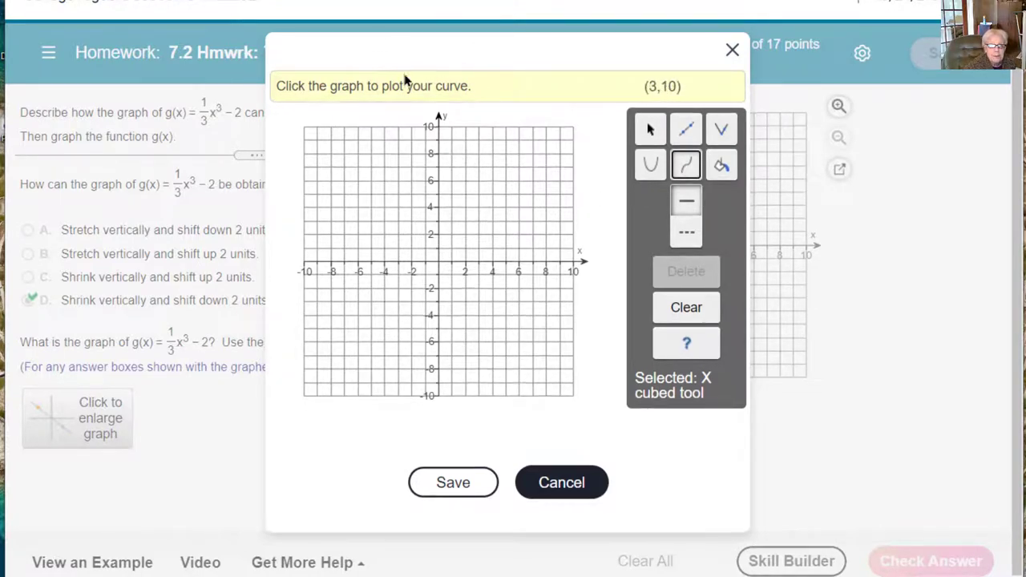
{"action": "left_click", "coordinate": [441, 266]}
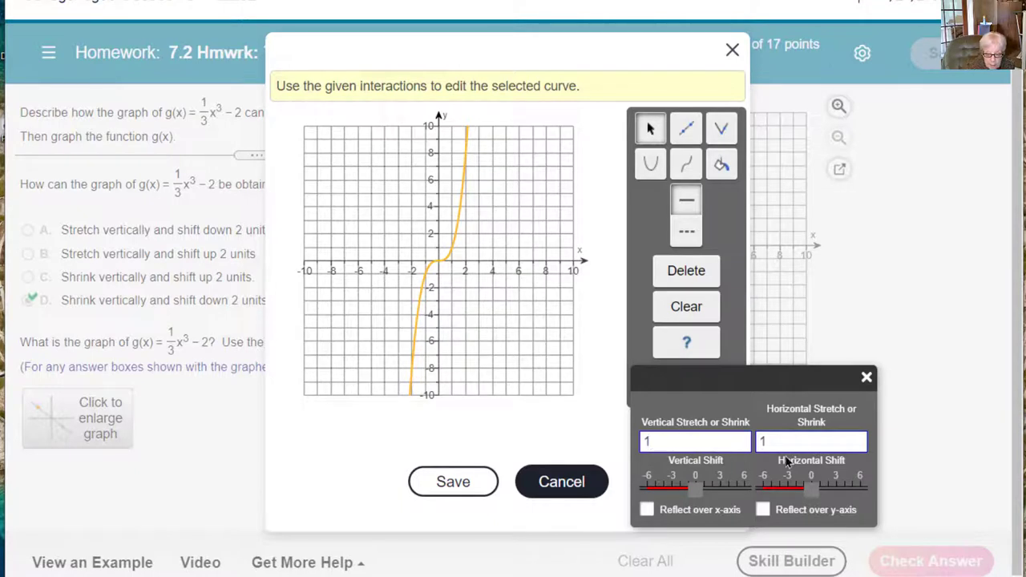
Shrink the cubic vertically by 1/3, shift it down 2, then save and check the graph.
{"action": "key", "text": "Return"}
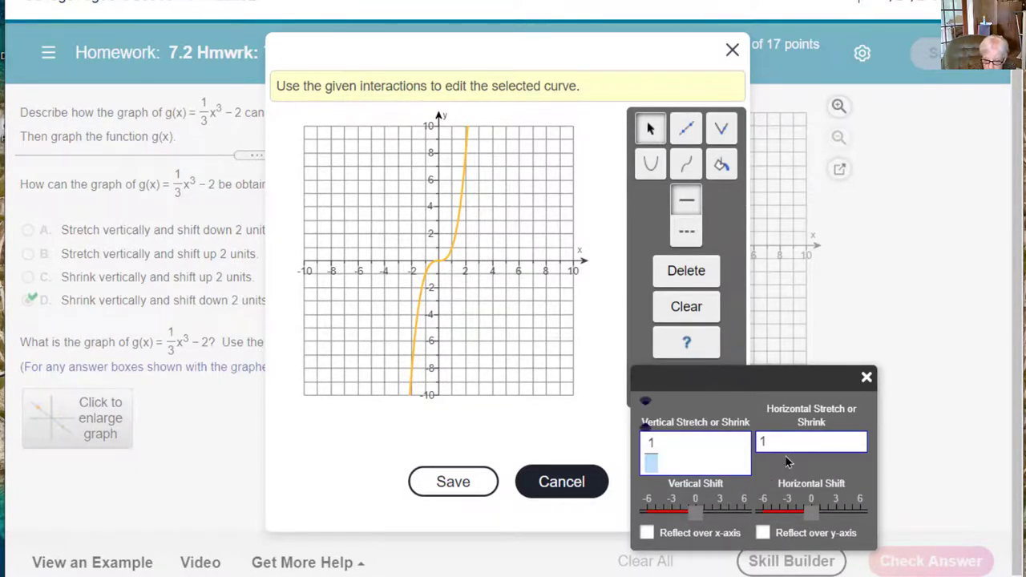
{"action": "type", "text": "3"}
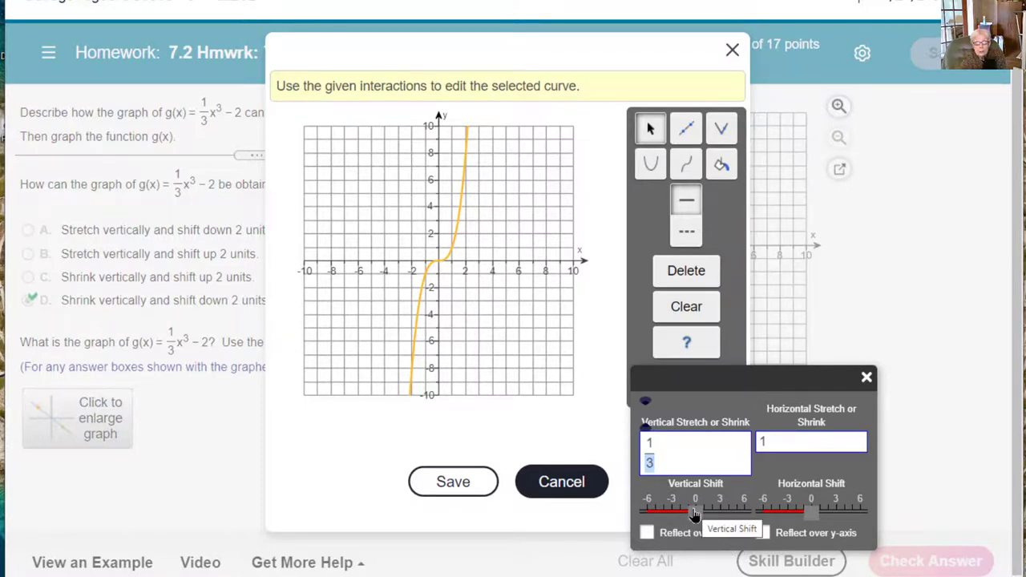
{"action": "left_click", "coordinate": [694, 514]}
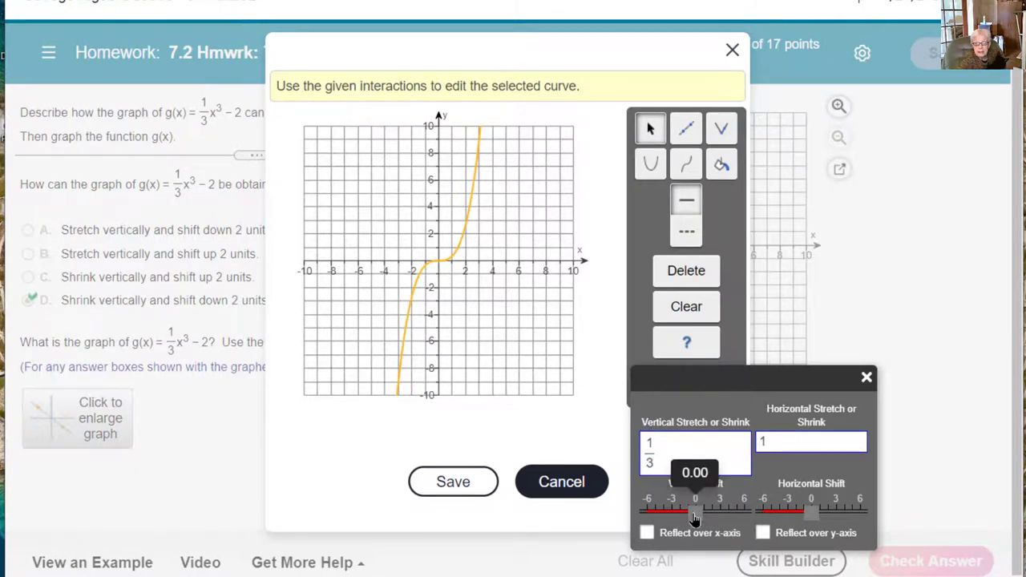
{"action": "left_click_drag", "start_coordinate": [694, 519], "coordinate": [681, 520]}
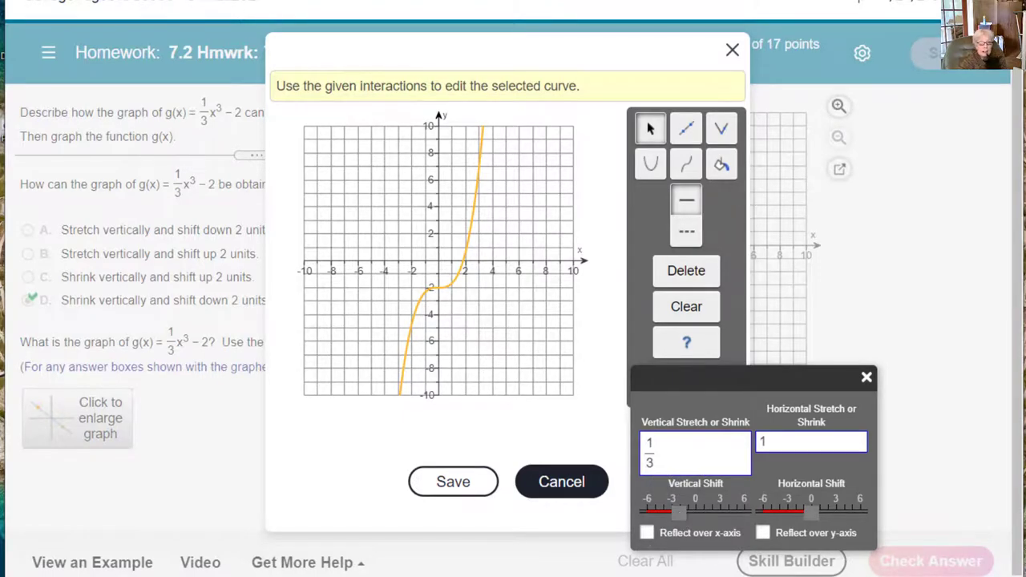
{"action": "left_click", "coordinate": [468, 487]}
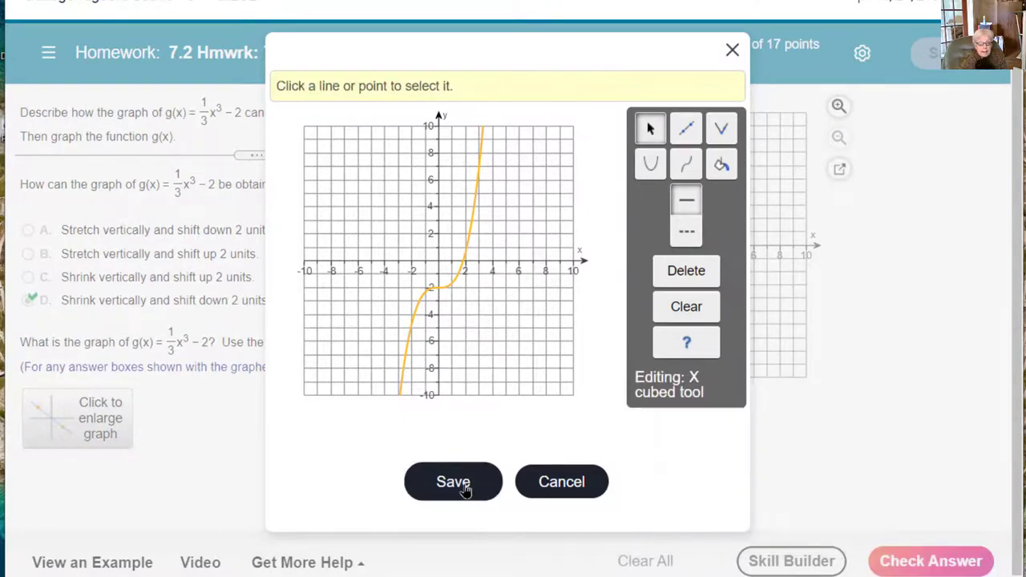
{"action": "left_click", "coordinate": [976, 564]}
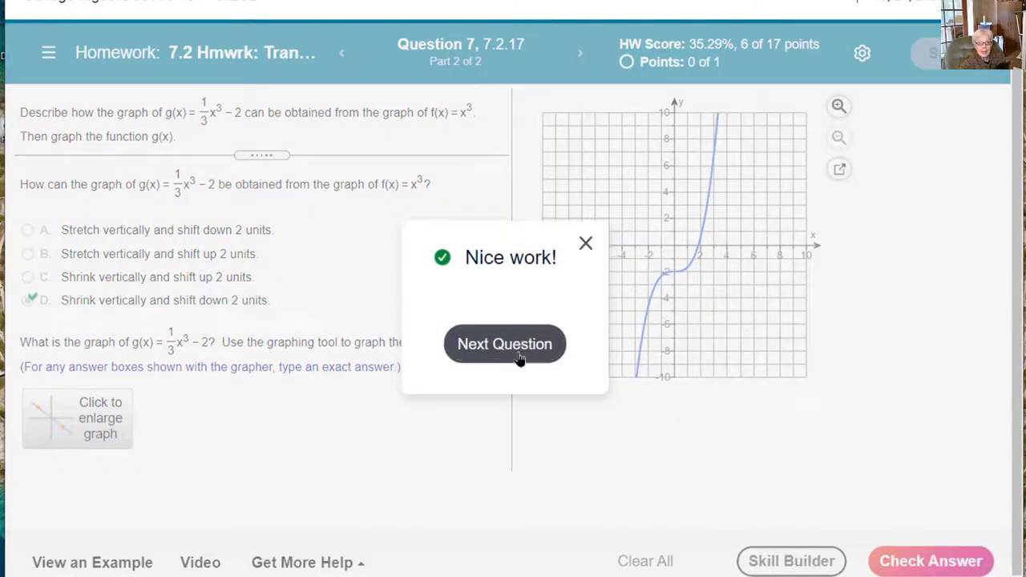
Describe Question 8 part 1 as √x shifted right 2 units and check the answer.
{"action": "left_click", "coordinate": [513, 351]}
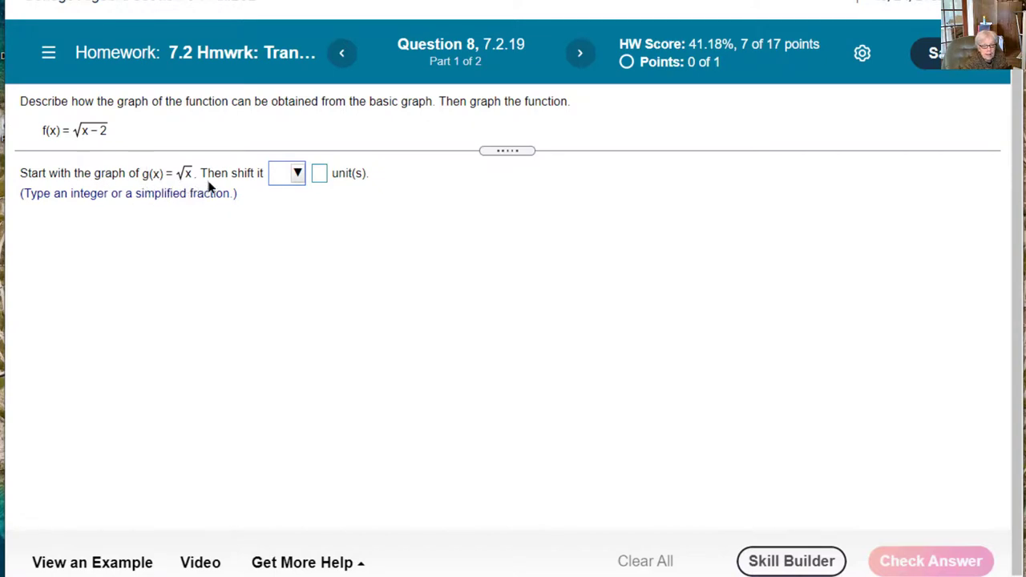
{"action": "left_click", "coordinate": [294, 178]}
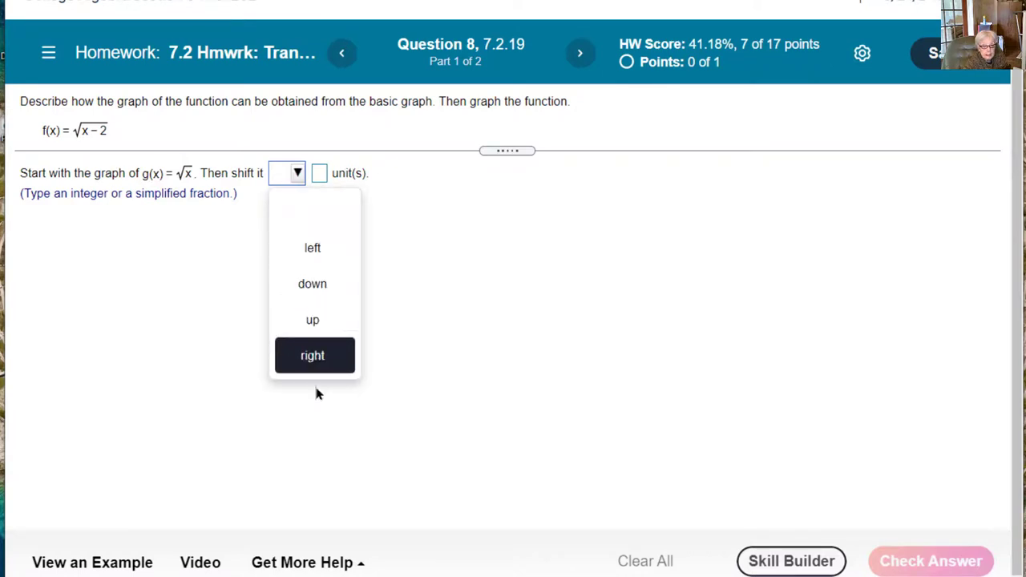
{"action": "left_click", "coordinate": [314, 355]}
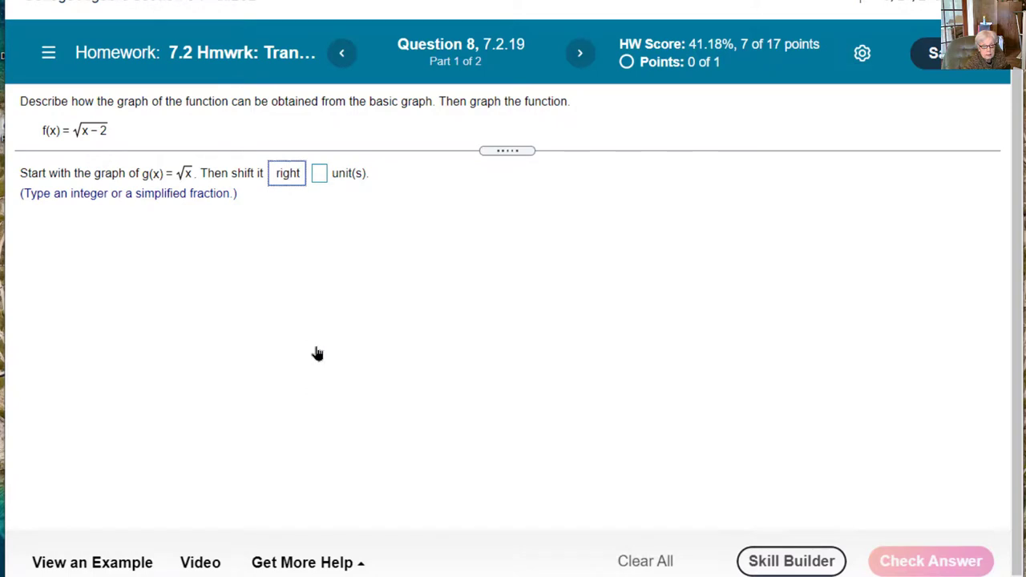
{"action": "left_click", "coordinate": [319, 173]}
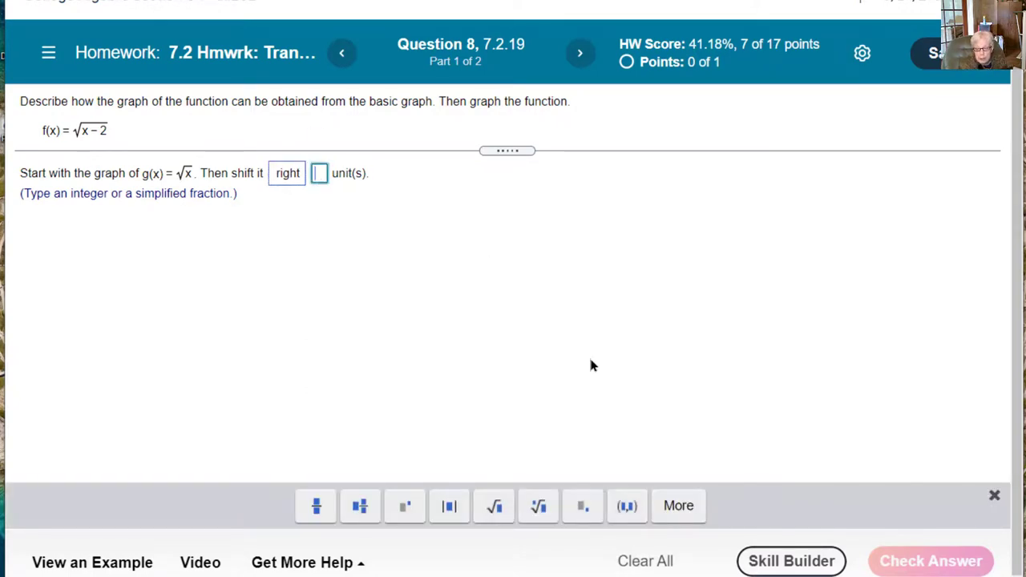
{"action": "type", "text": "2"}
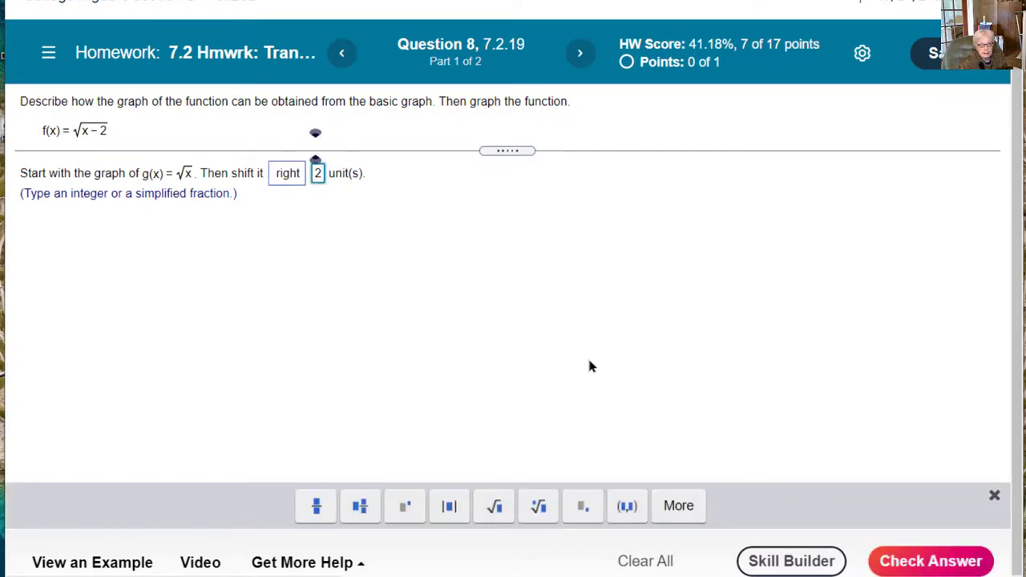
{"action": "left_click", "coordinate": [938, 568]}
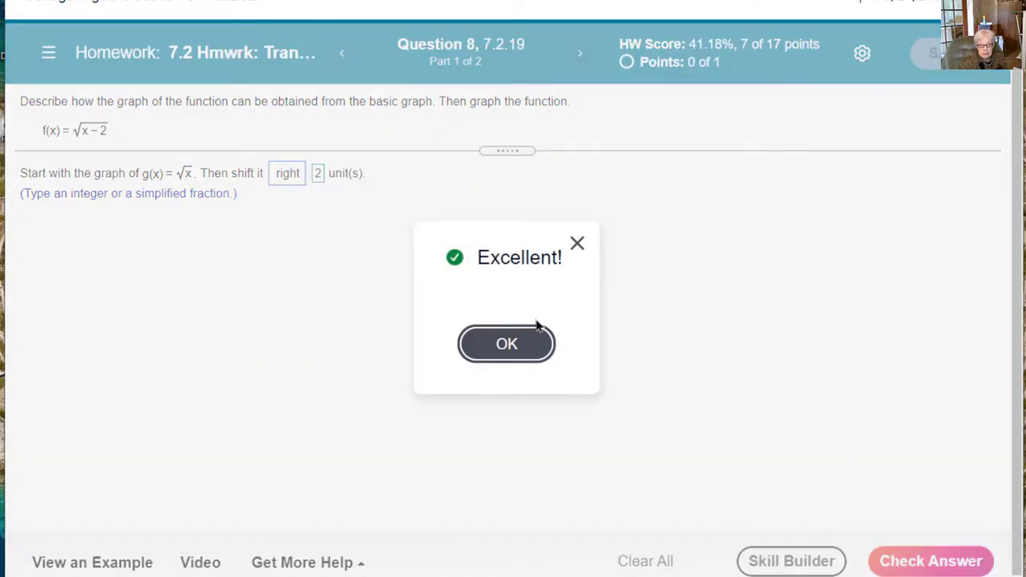
{"action": "left_click", "coordinate": [534, 349]}
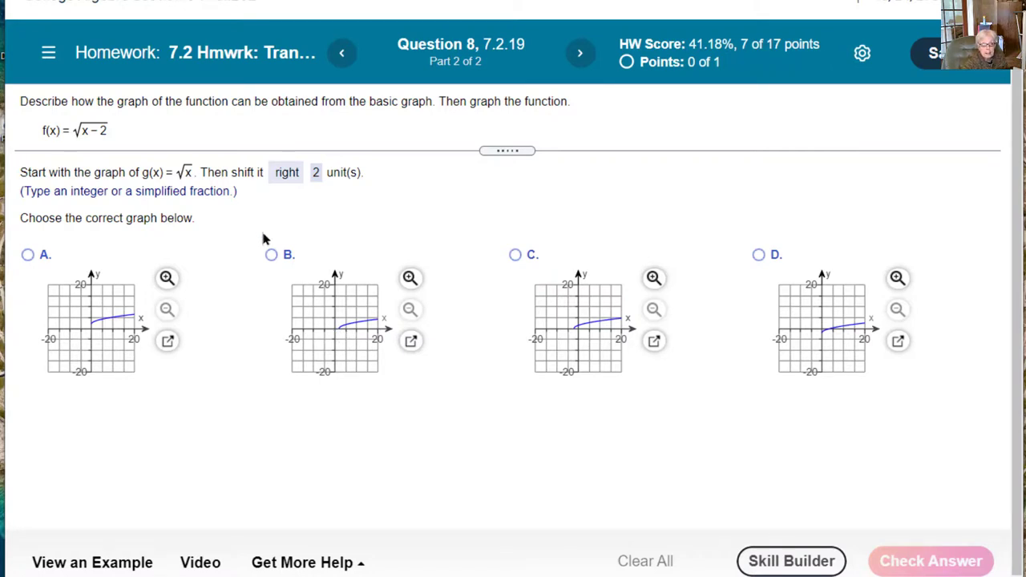
Pick graph B for f(x)=√(x−2), check it, and advance to Question 9.
{"action": "left_click", "coordinate": [272, 255]}
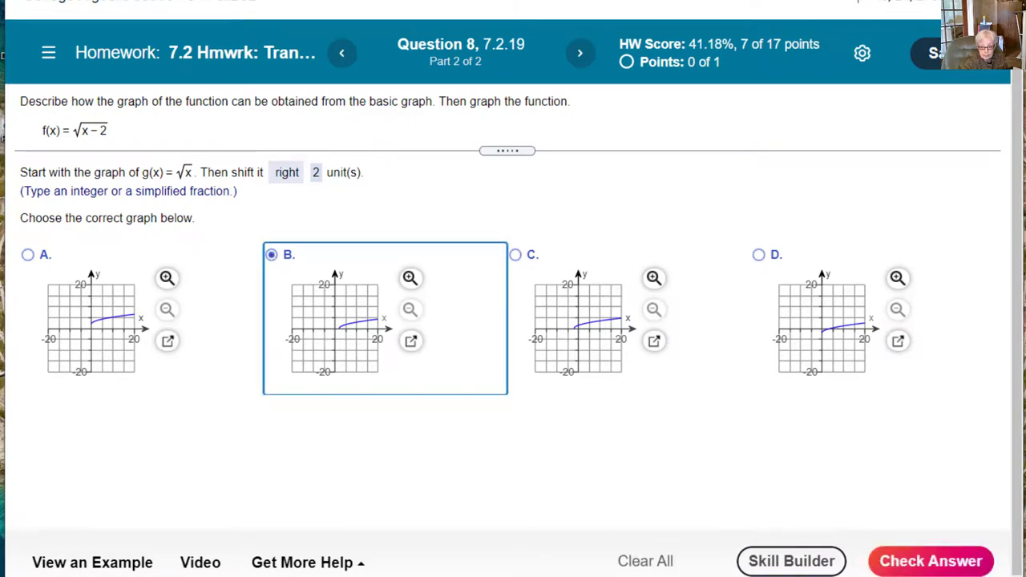
{"action": "left_click", "coordinate": [965, 563]}
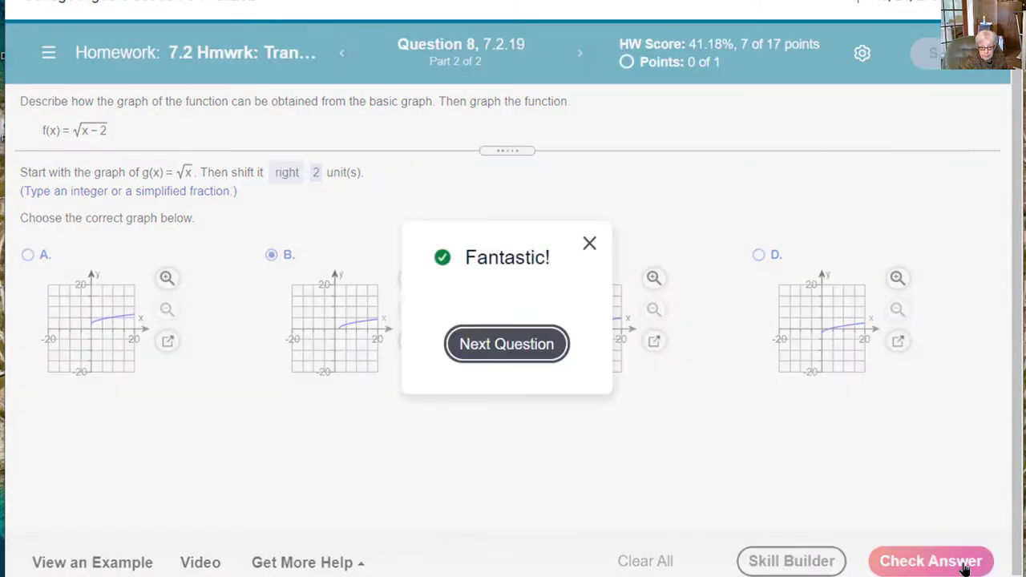
{"action": "left_click", "coordinate": [498, 354]}
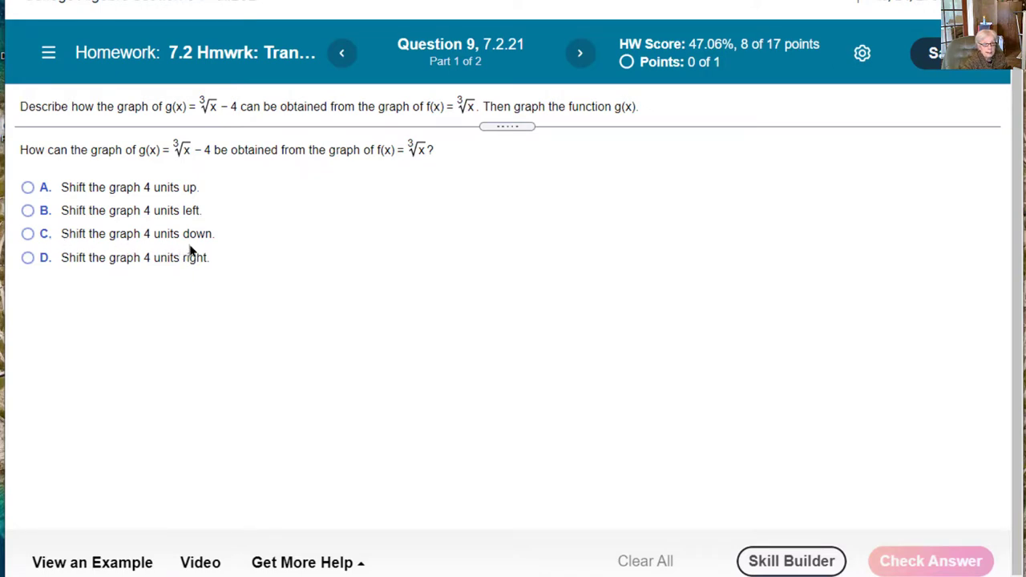
Answer that g(x)=∛x − 4 shifts the graph 4 units down and check it.
{"action": "left_click", "coordinate": [27, 234]}
{"action": "left_click", "coordinate": [918, 561]}
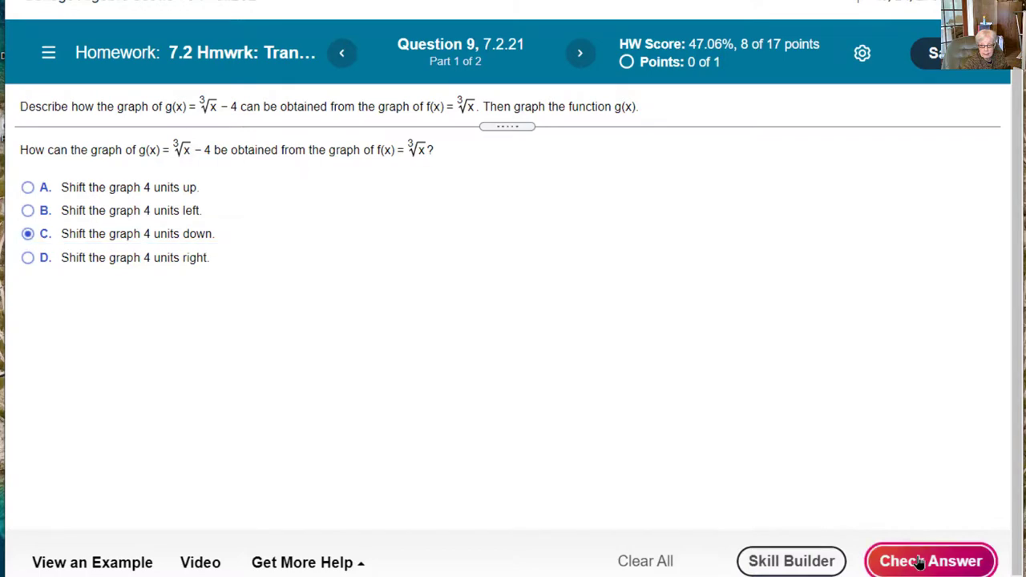
{"action": "left_click", "coordinate": [507, 346]}
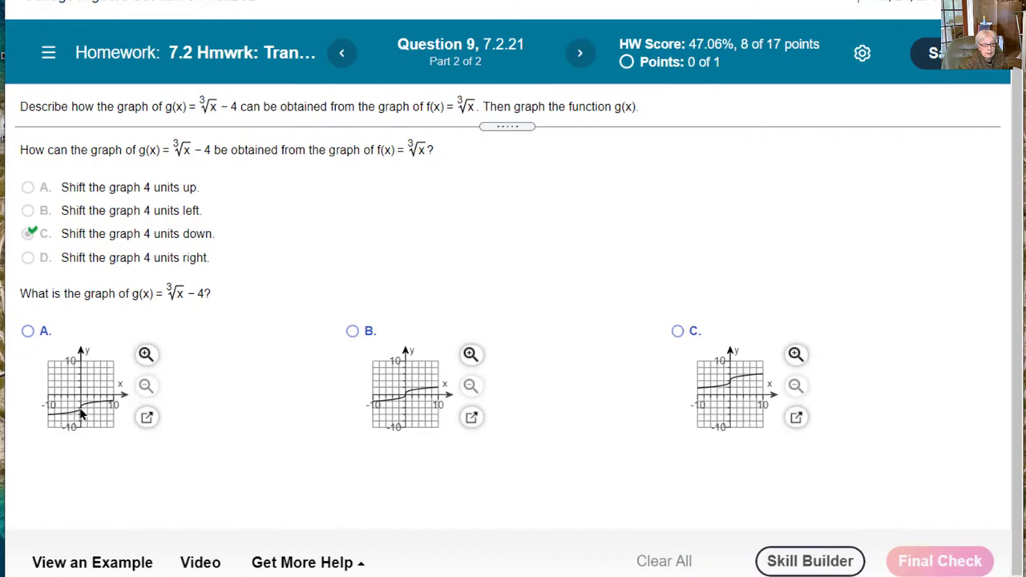
Pick graph A for g(x)=∛x − 4, final-check it, and advance to Question 10.
{"action": "left_click", "coordinate": [28, 332]}
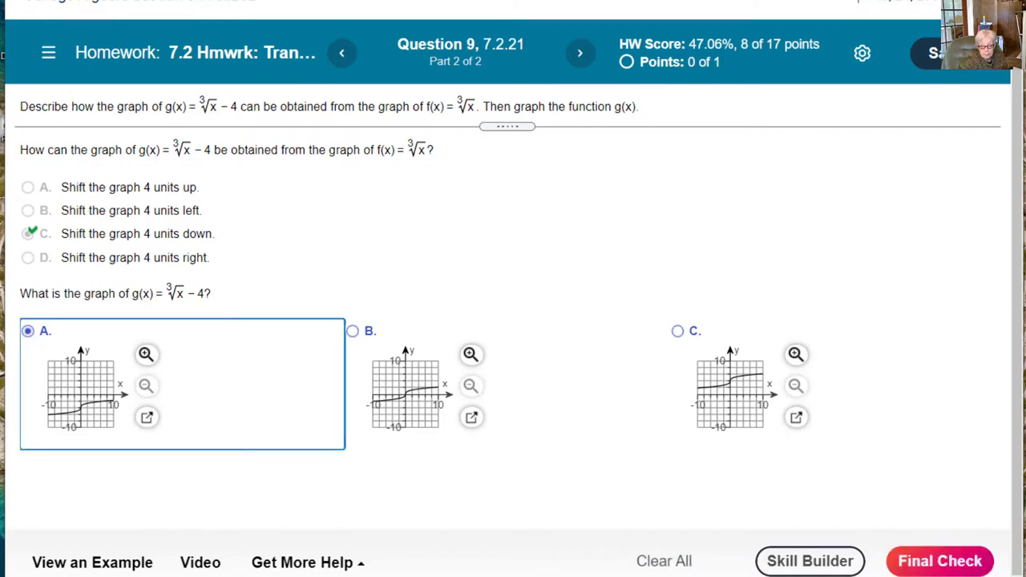
{"action": "left_click", "coordinate": [926, 563]}
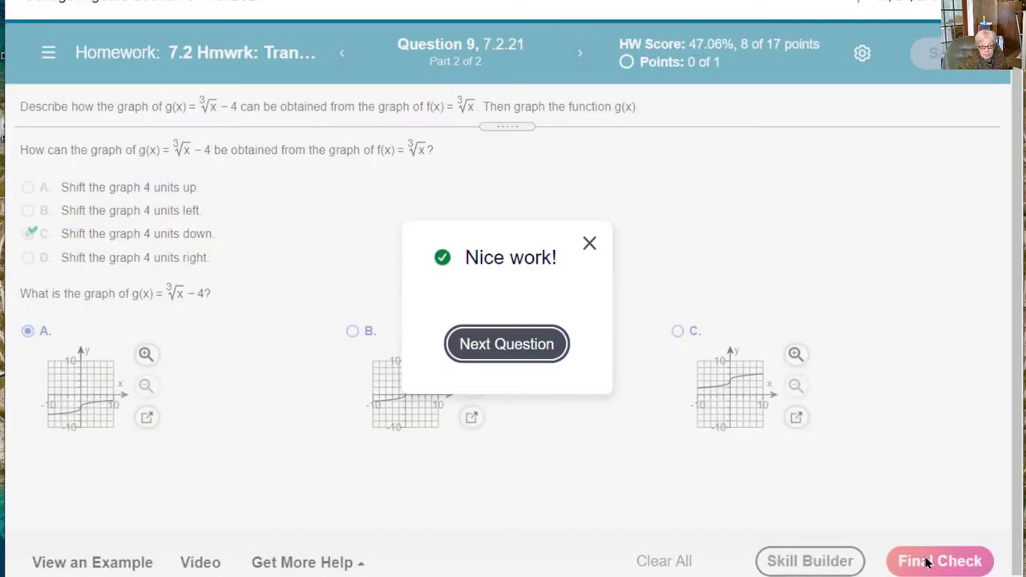
{"action": "left_click", "coordinate": [524, 359]}
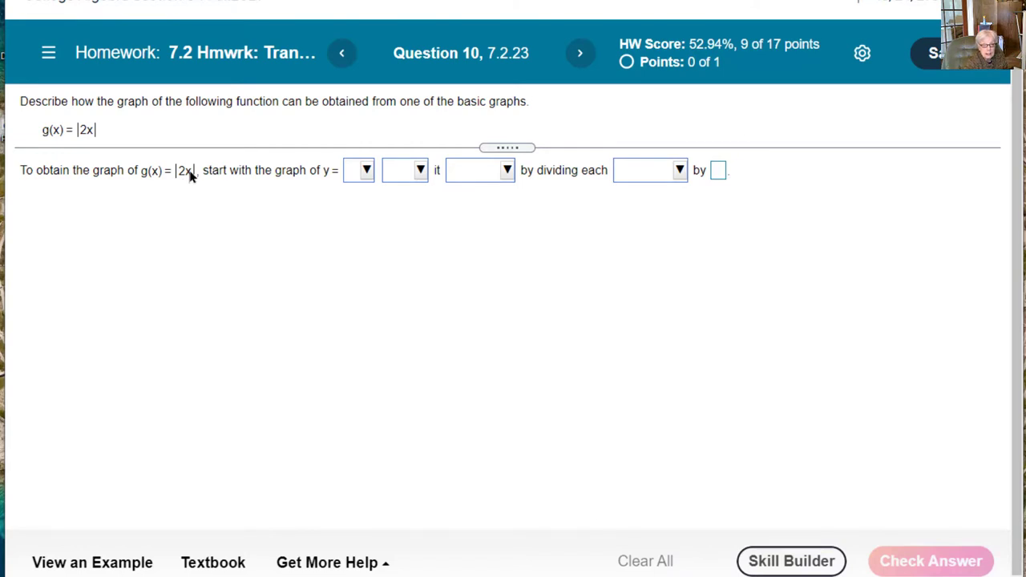
Choose y = |x| as the basic graph that g(x) = |2x| starts from.
{"action": "left_click", "coordinate": [365, 172]}
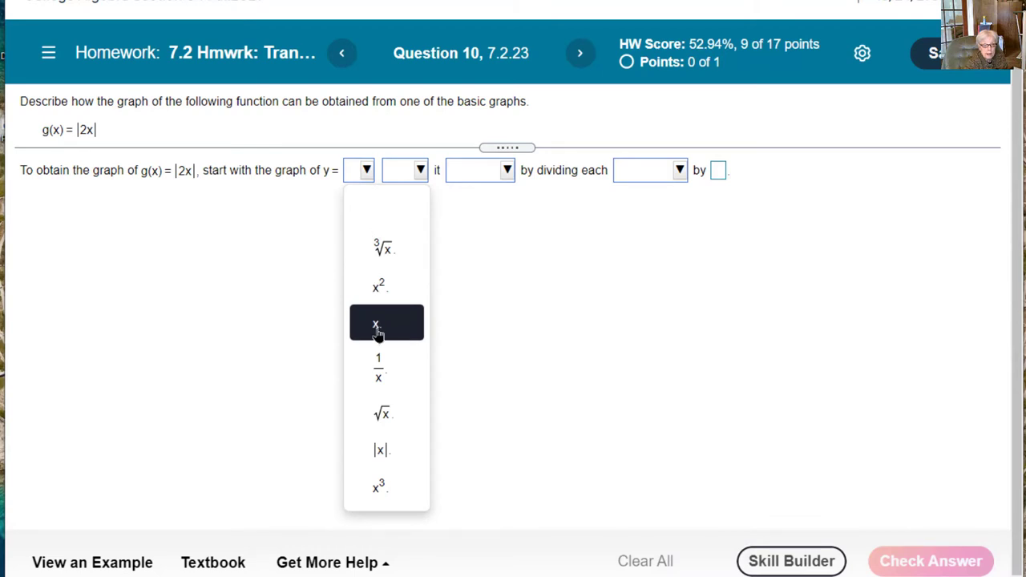
{"action": "left_click", "coordinate": [256, 296]}
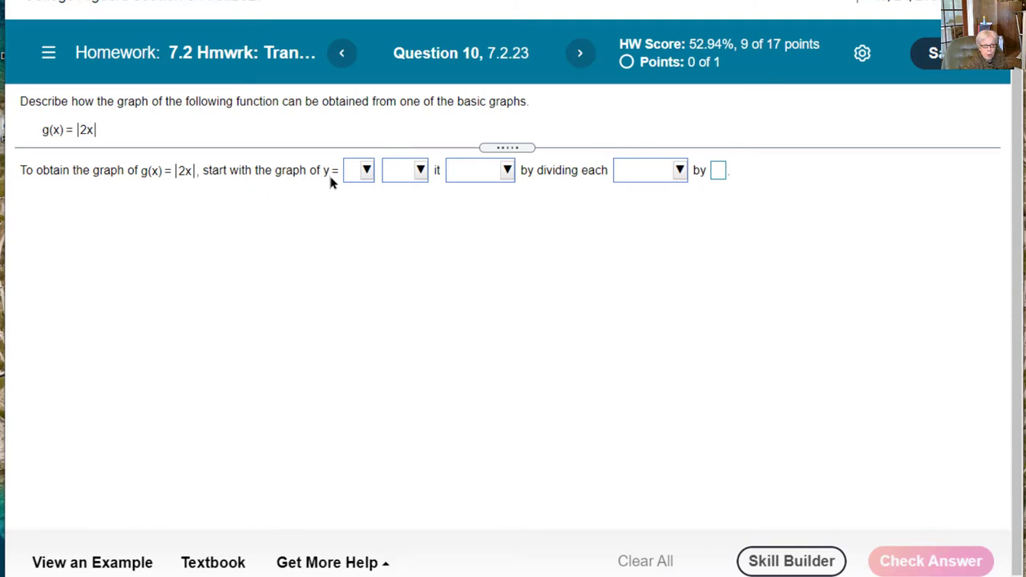
{"action": "left_click", "coordinate": [366, 173]}
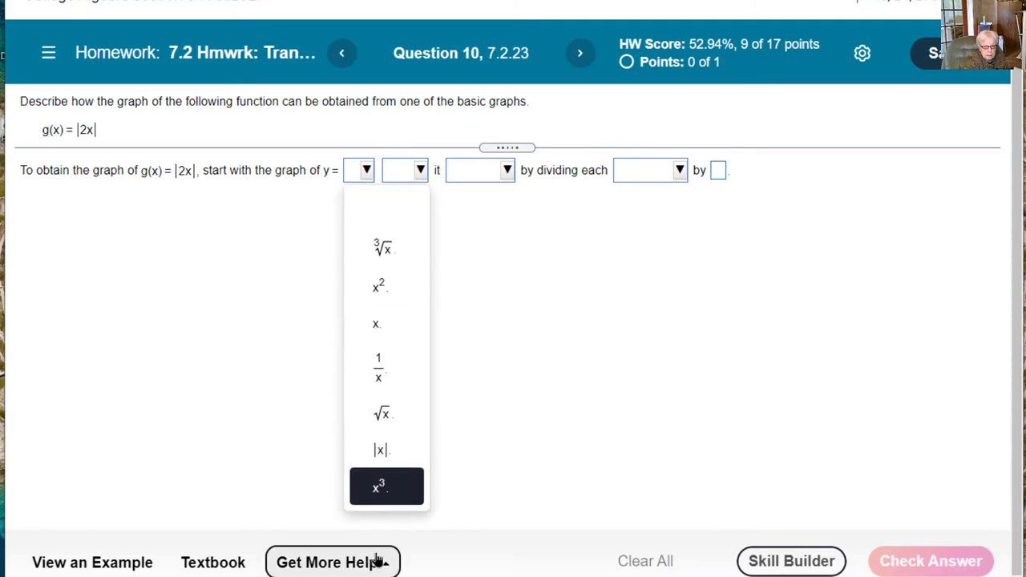
{"action": "left_click", "coordinate": [381, 452]}
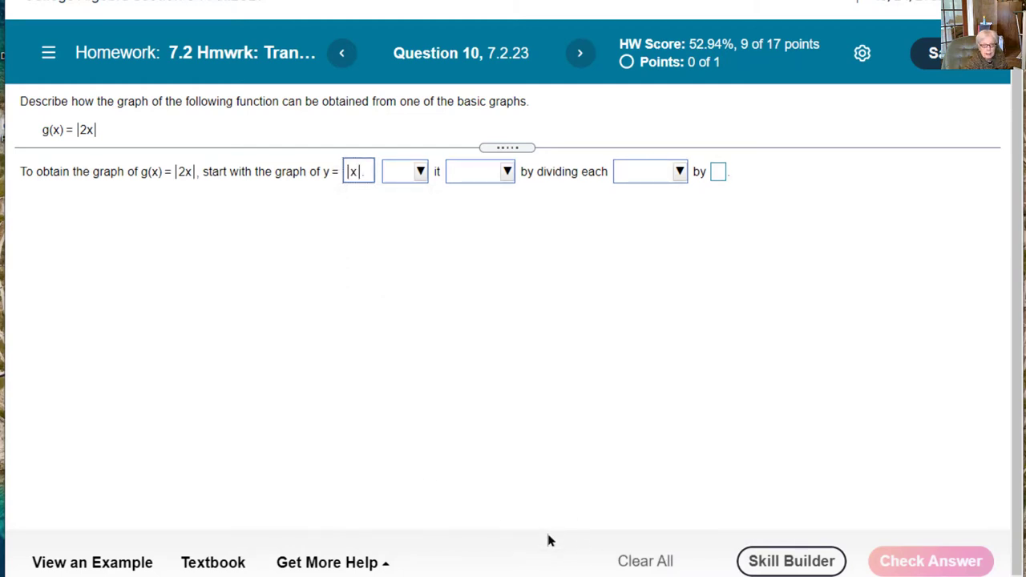
{"action": "left_click", "coordinate": [420, 173]}
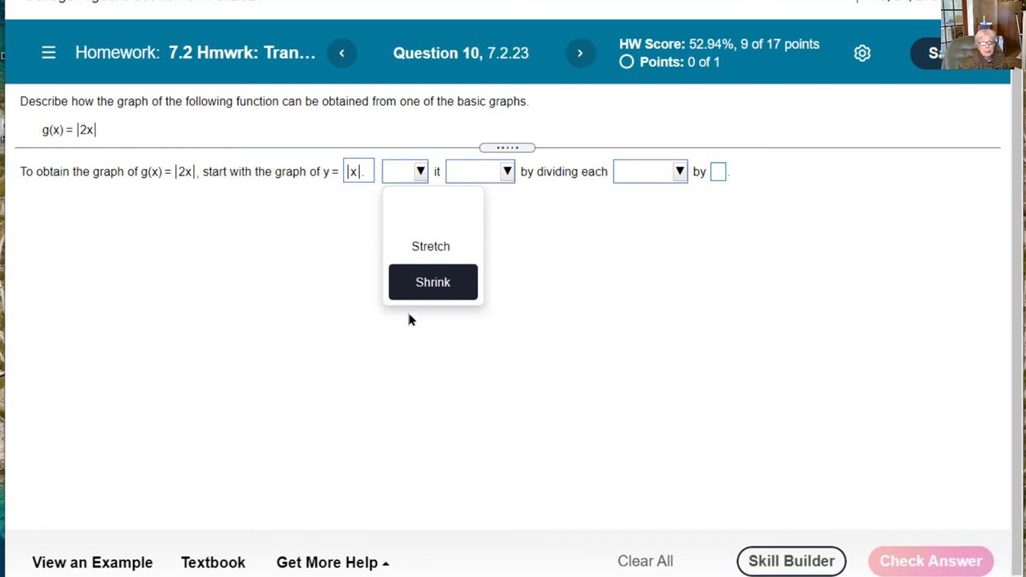
Answer Shrink, horizontally, dividing each x-coordinate by 2, check it, and advance to Question 11.
{"action": "left_click", "coordinate": [440, 282]}
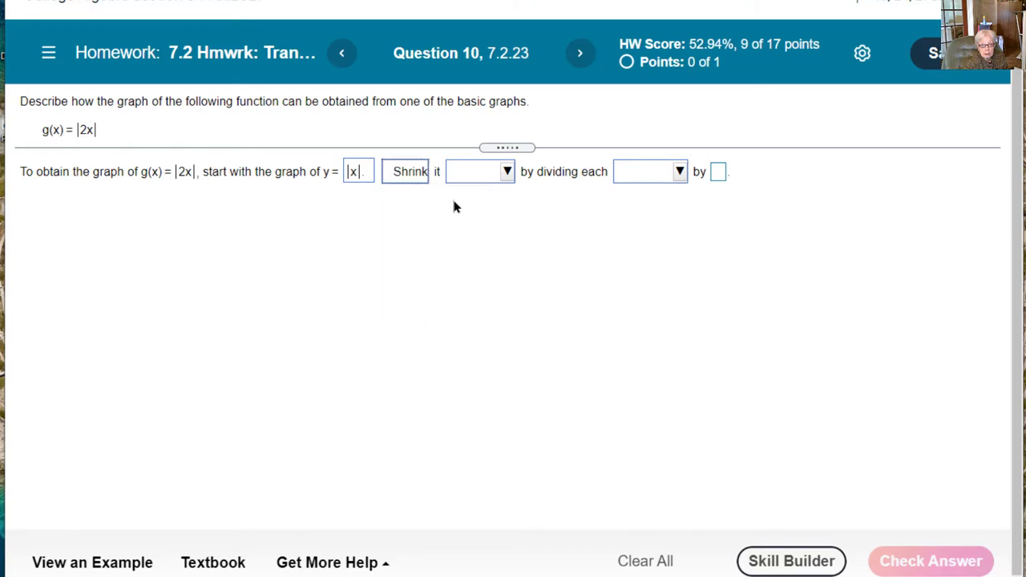
{"action": "left_click", "coordinate": [510, 182]}
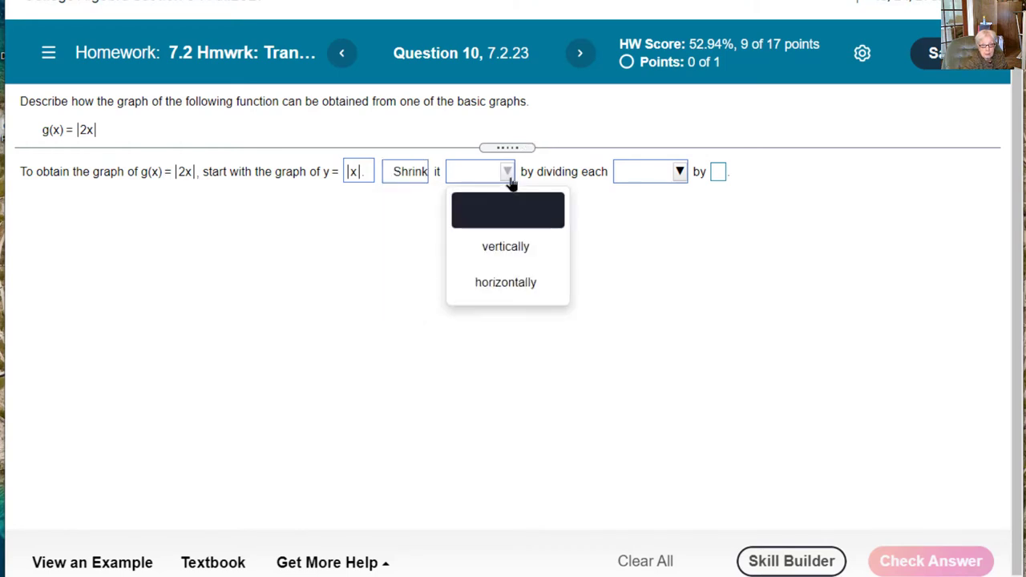
{"action": "left_click", "coordinate": [488, 290]}
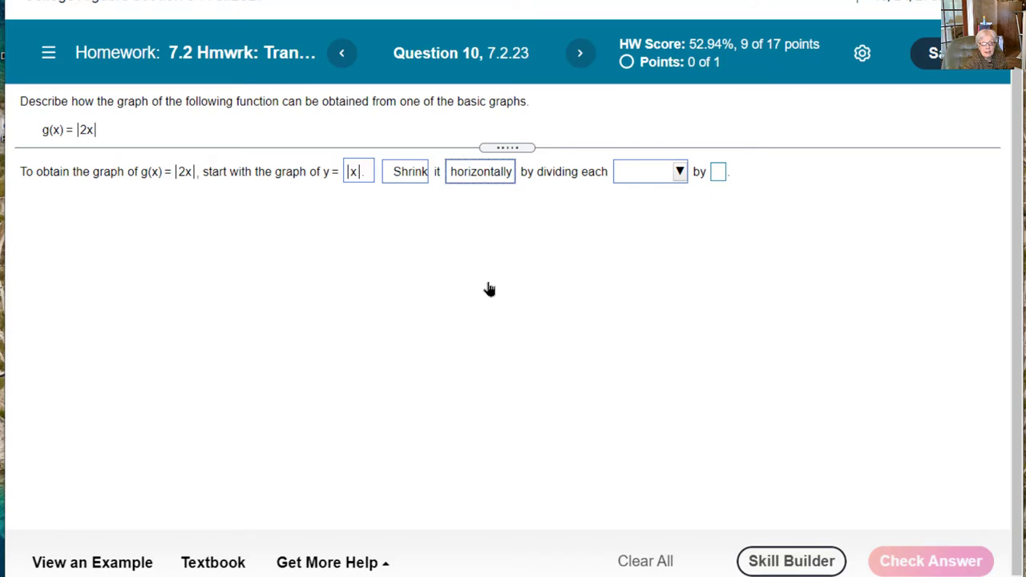
{"action": "left_click", "coordinate": [677, 176]}
{"action": "left_click", "coordinate": [661, 286]}
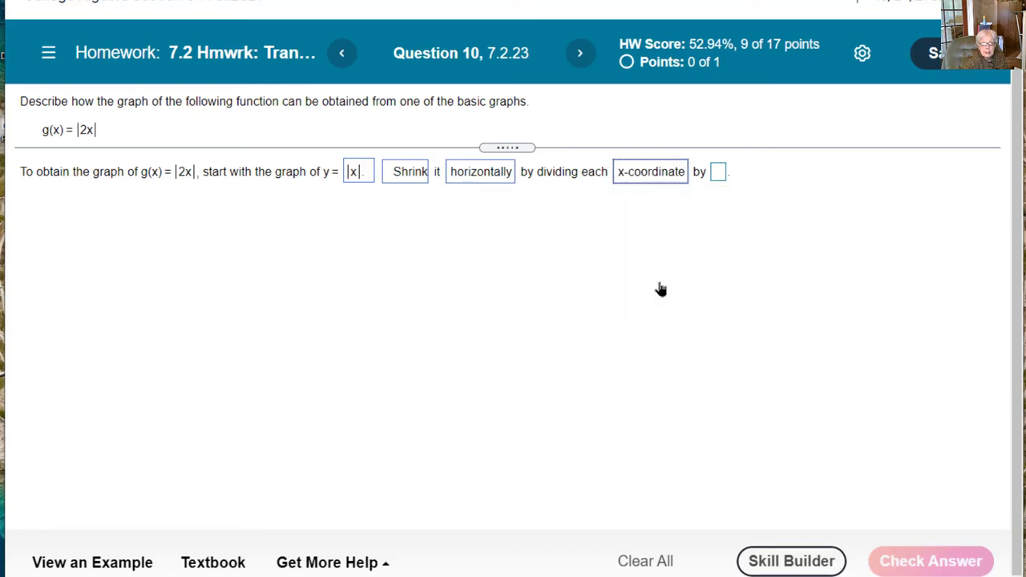
{"action": "left_click", "coordinate": [718, 173]}
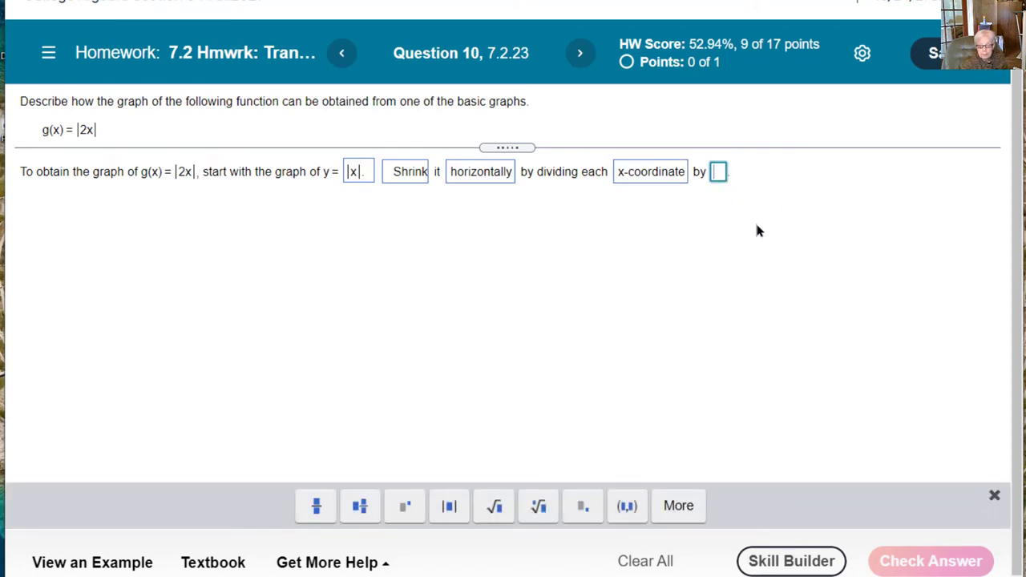
{"action": "type", "text": "2"}
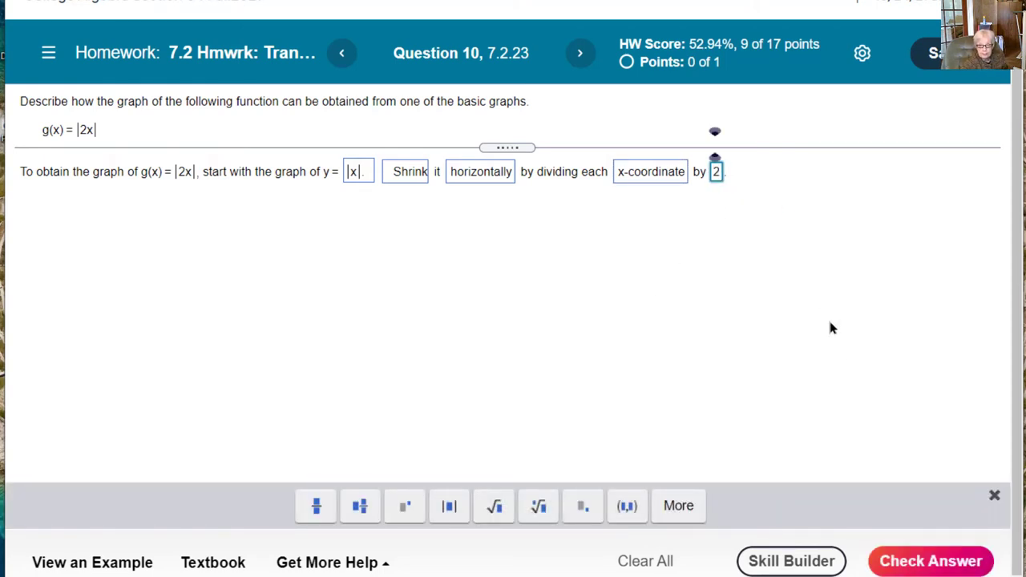
{"action": "left_click", "coordinate": [901, 563]}
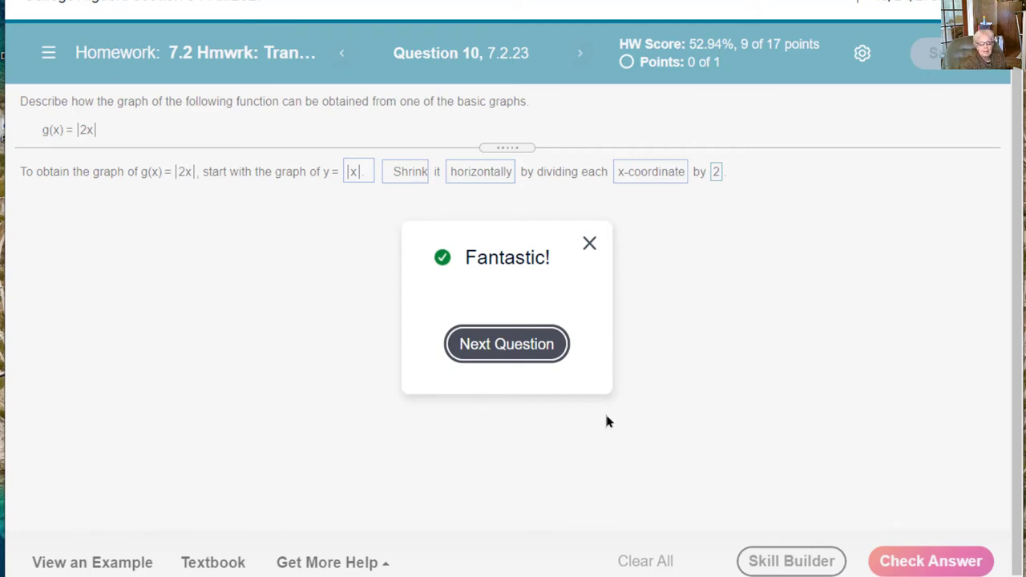
{"action": "left_click", "coordinate": [488, 353]}
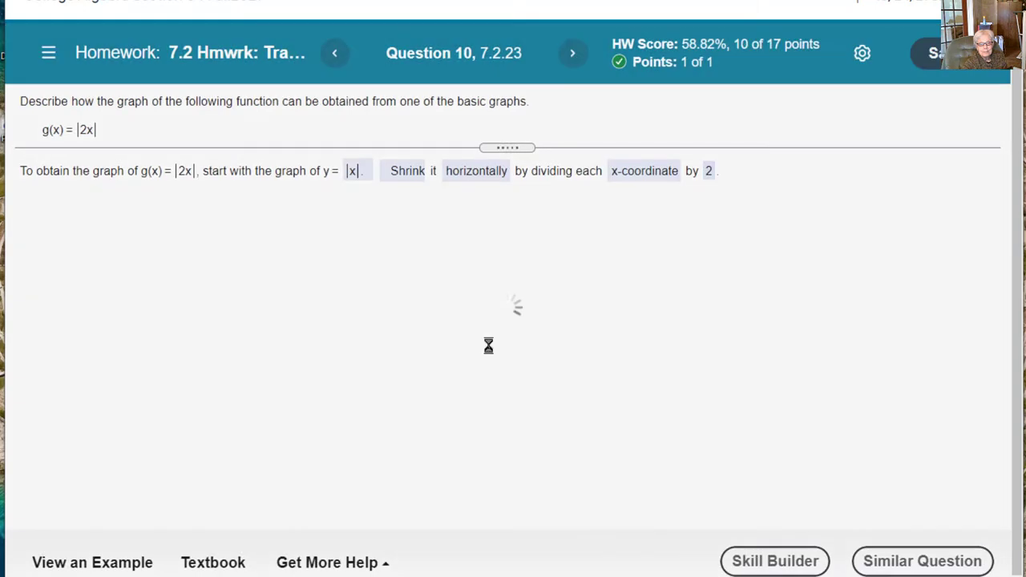